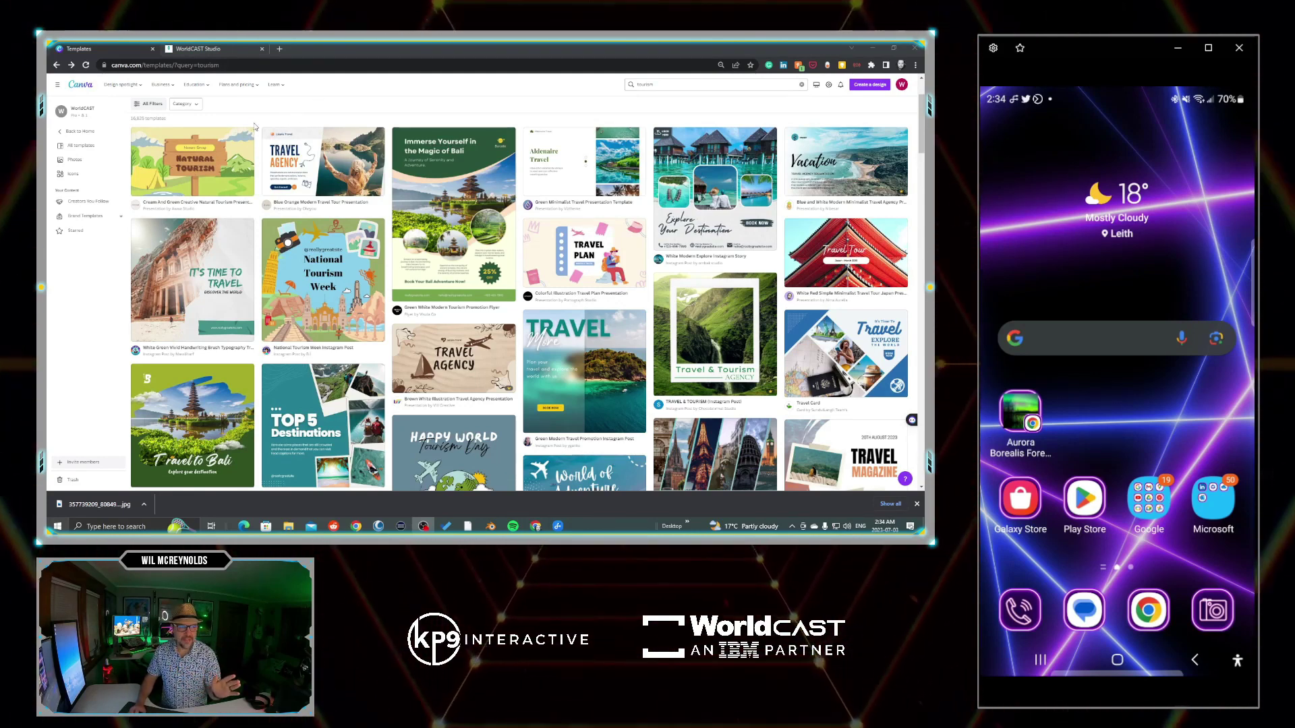
Edit the Green Travel to Bali template, filling its photo frame with a Balinese dancer clip from a 'bali video' search
left_click(232, 375)
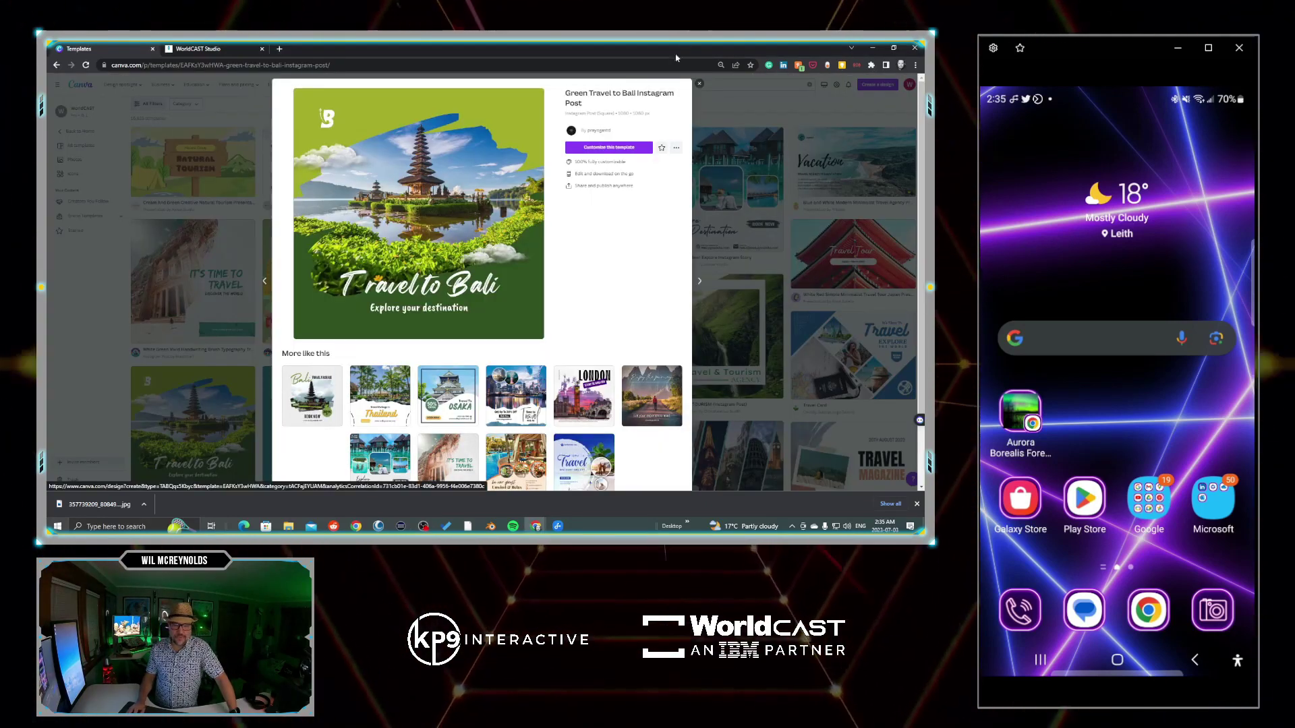
left_click(605, 150)
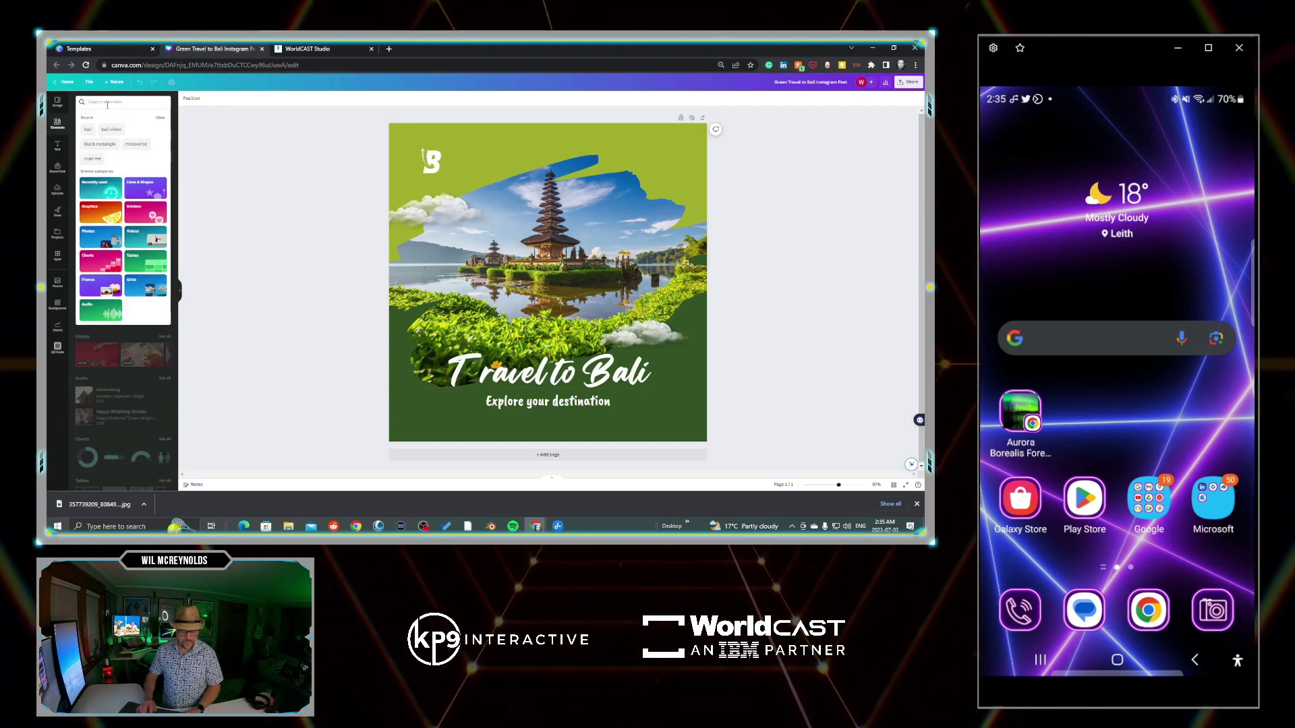
type("bali video")
key("Return")
scroll(125, 203, "down", 10)
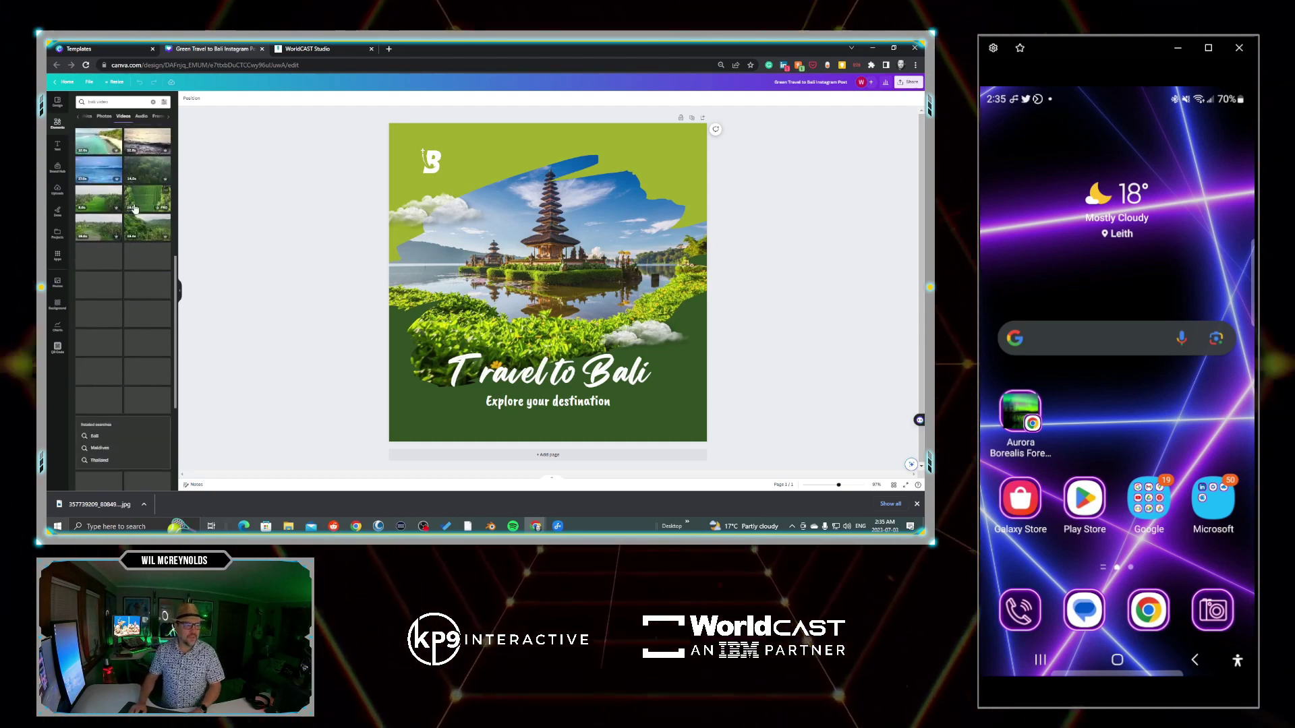
left_click(95, 346)
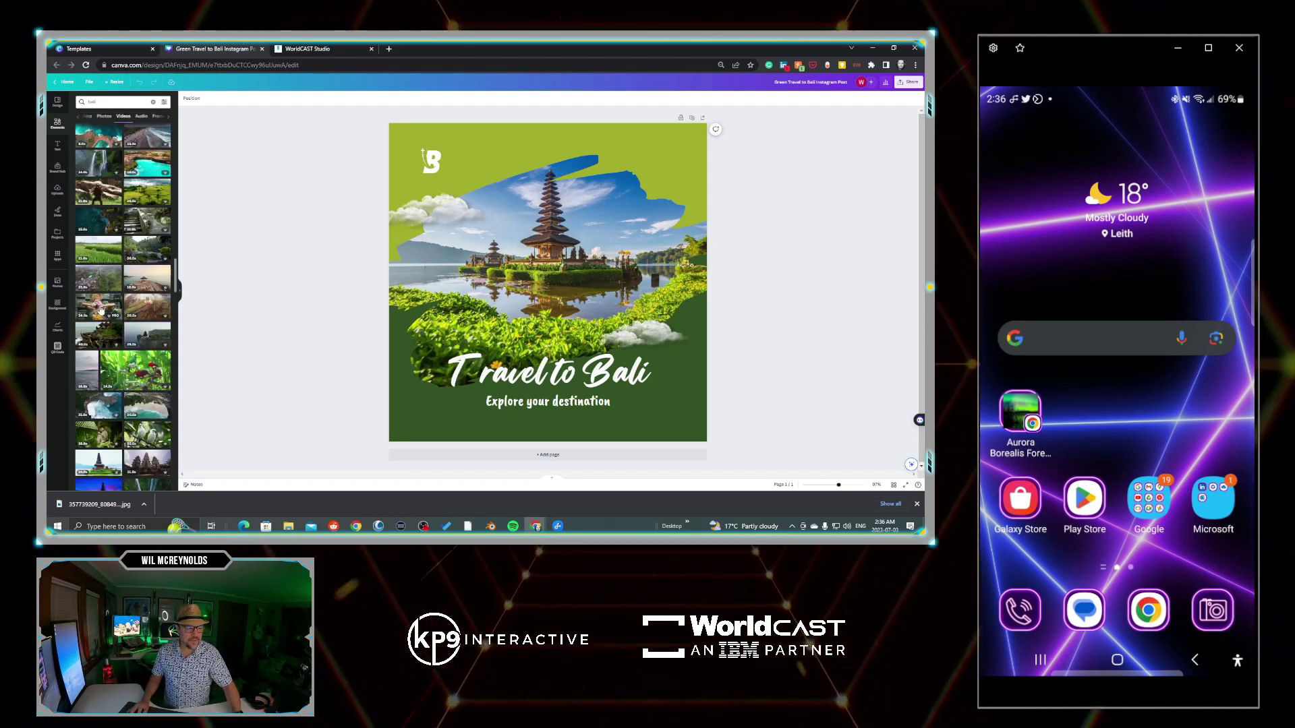
left_click_drag(101, 311, 506, 244)
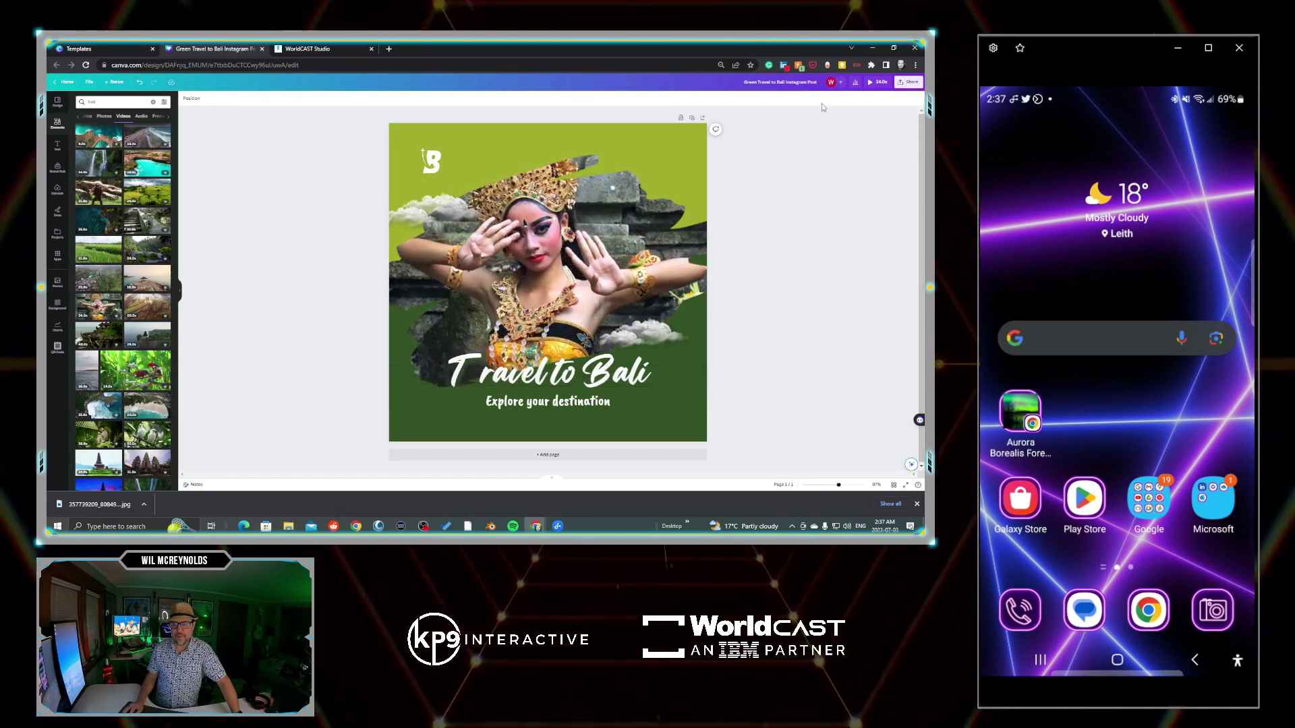
Delete the small cloud from the top-left of the design
left_click(909, 82)
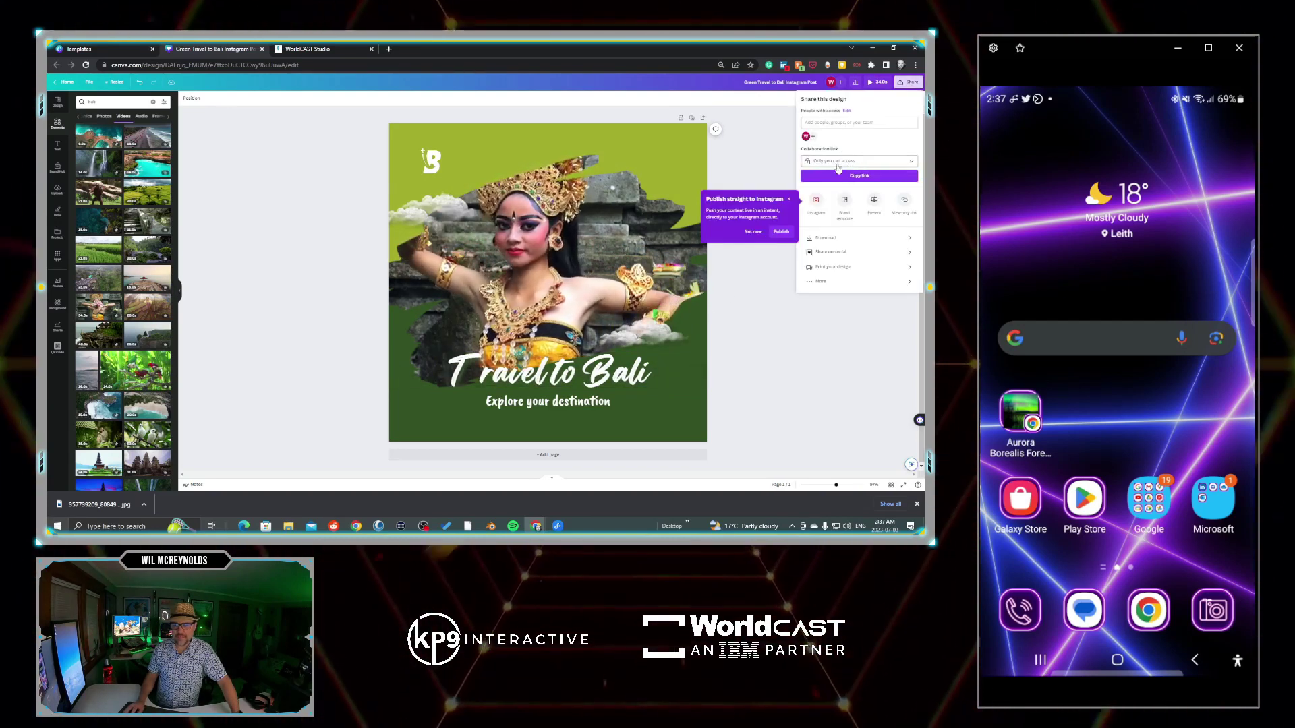
left_click(826, 239)
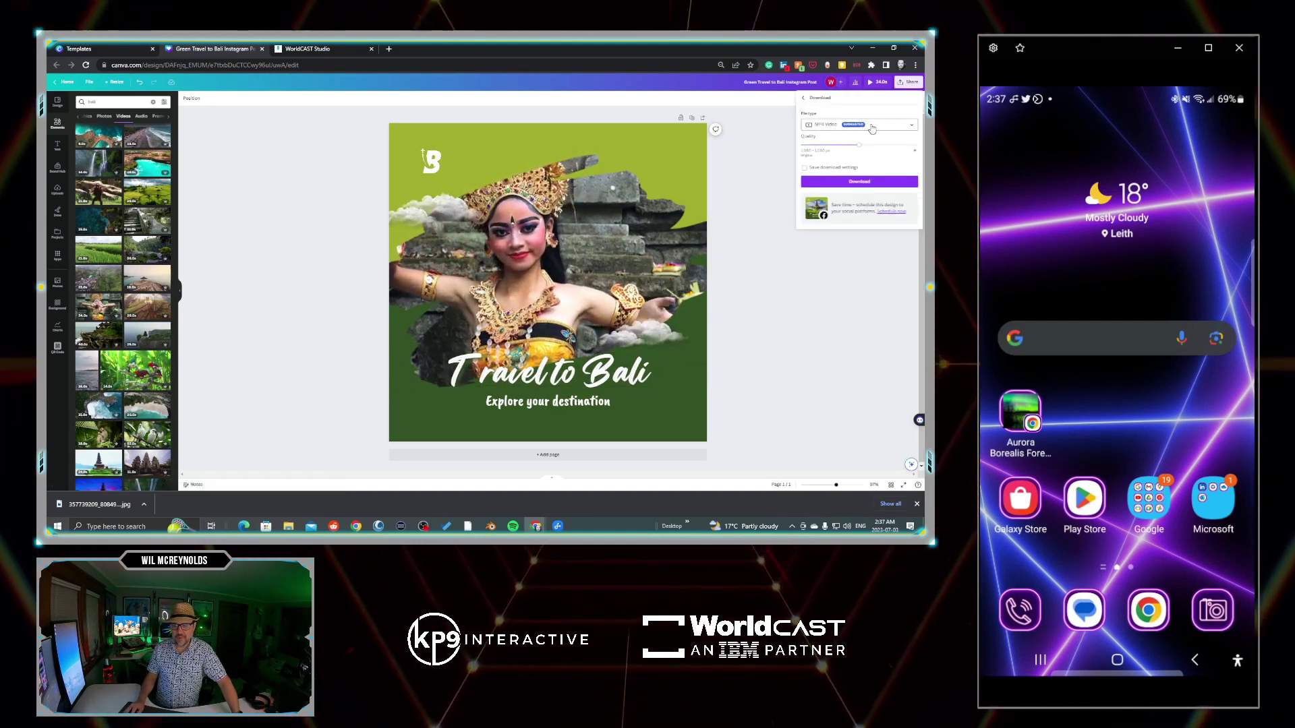
left_click(442, 211)
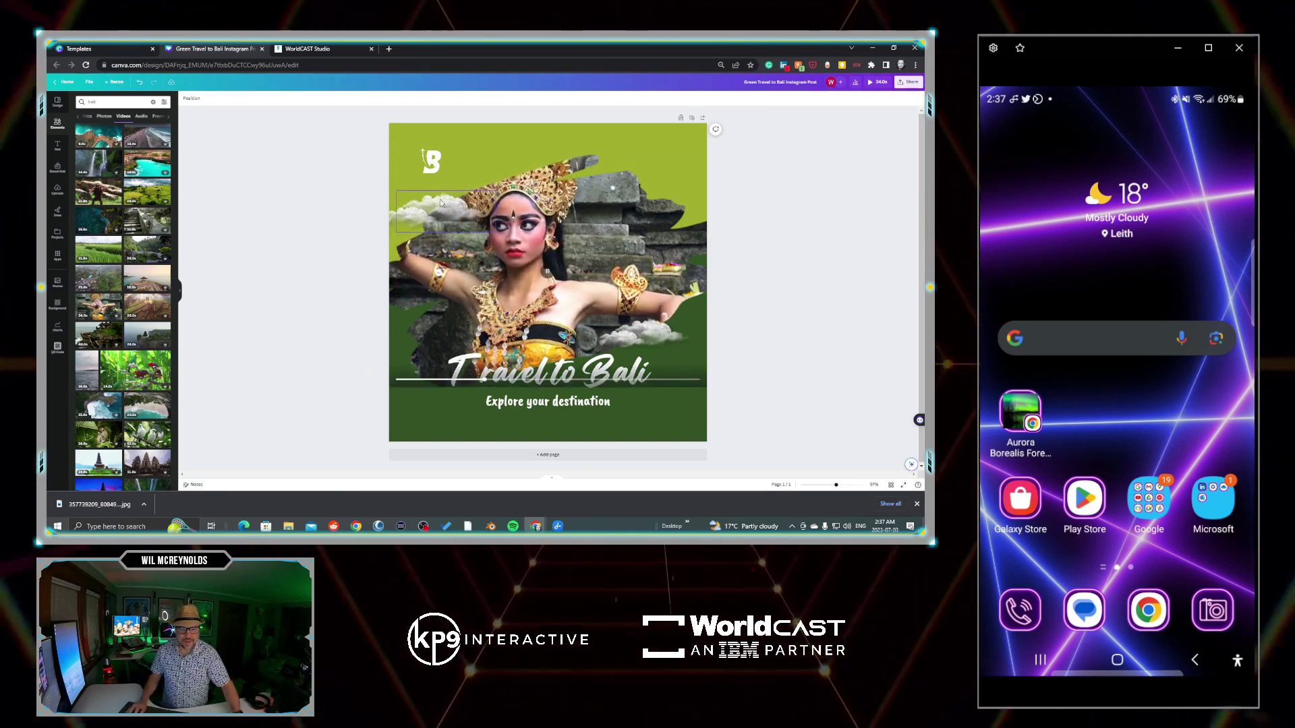
left_click_drag(442, 205, 631, 341)
key("Delete")
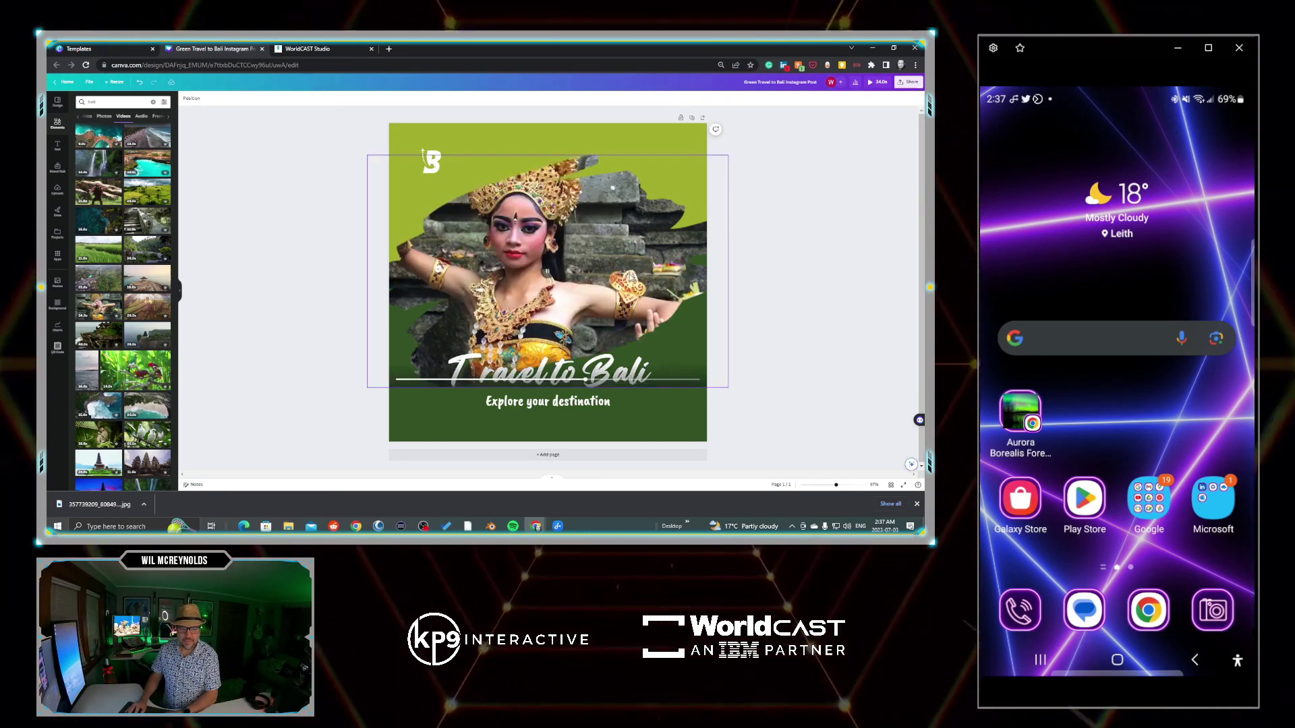
Download the Bali design as an MP4 video
left_click(906, 83)
left_click(814, 237)
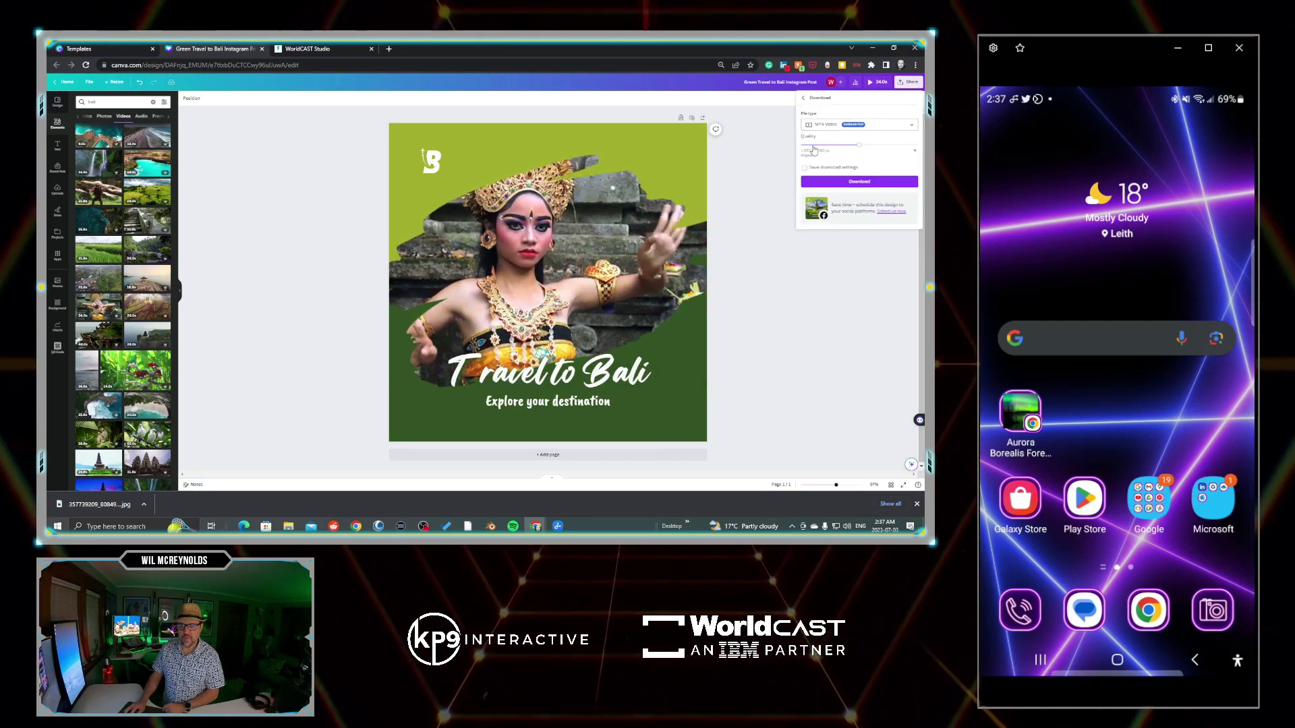
left_click(852, 184)
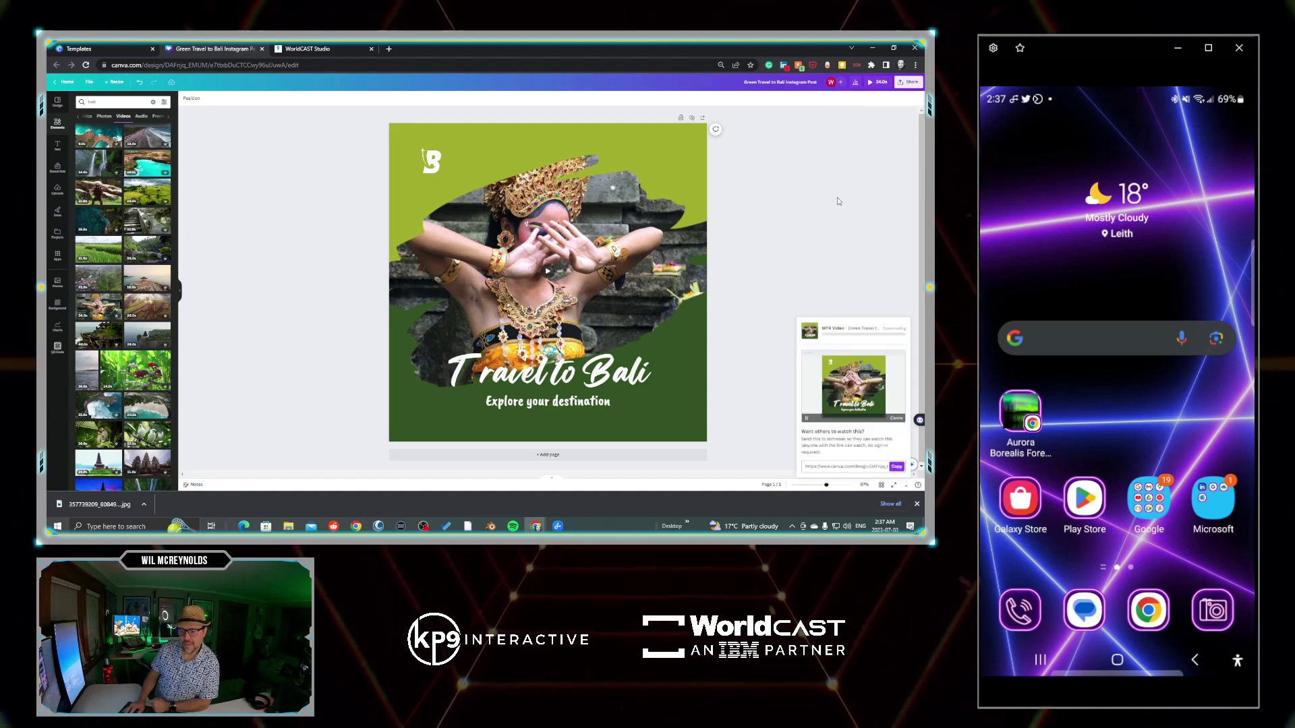
Start a PrintCAST titled 'Travel to Bali' on a Canva Invitation (5.5 x 5.5 in) page showing your projects
left_click(323, 48)
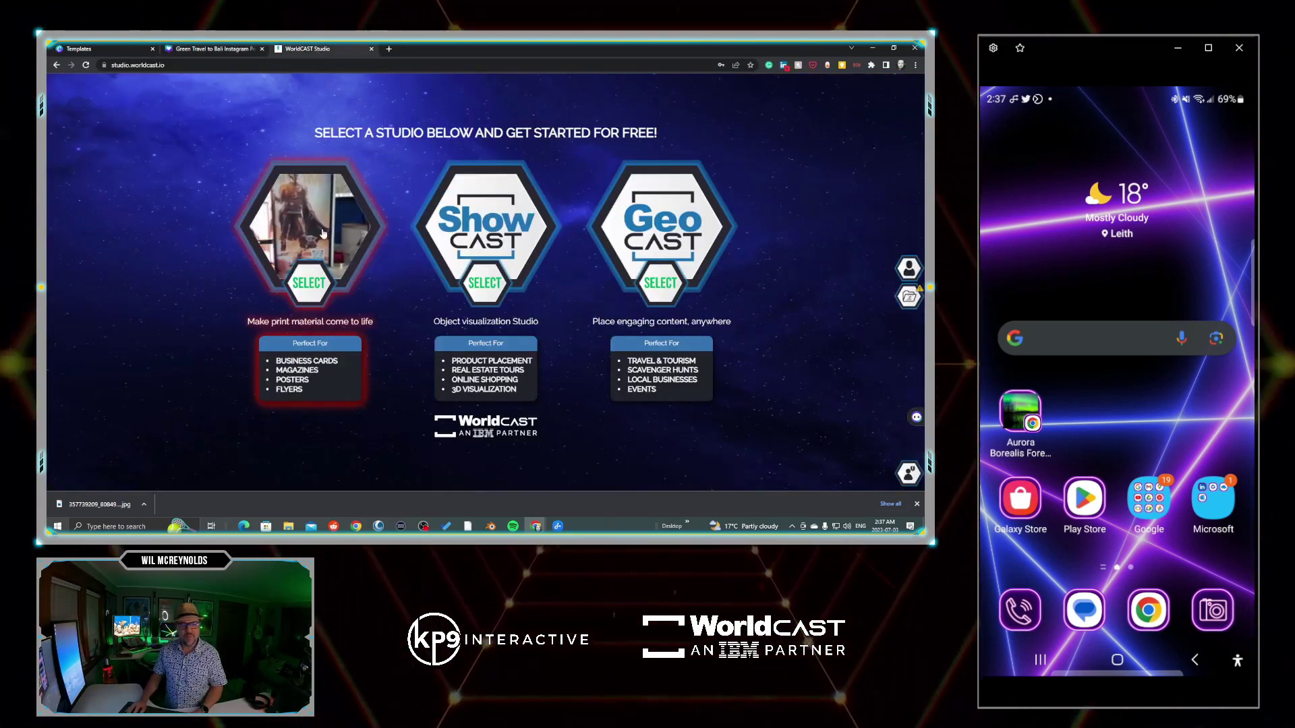
left_click(322, 232)
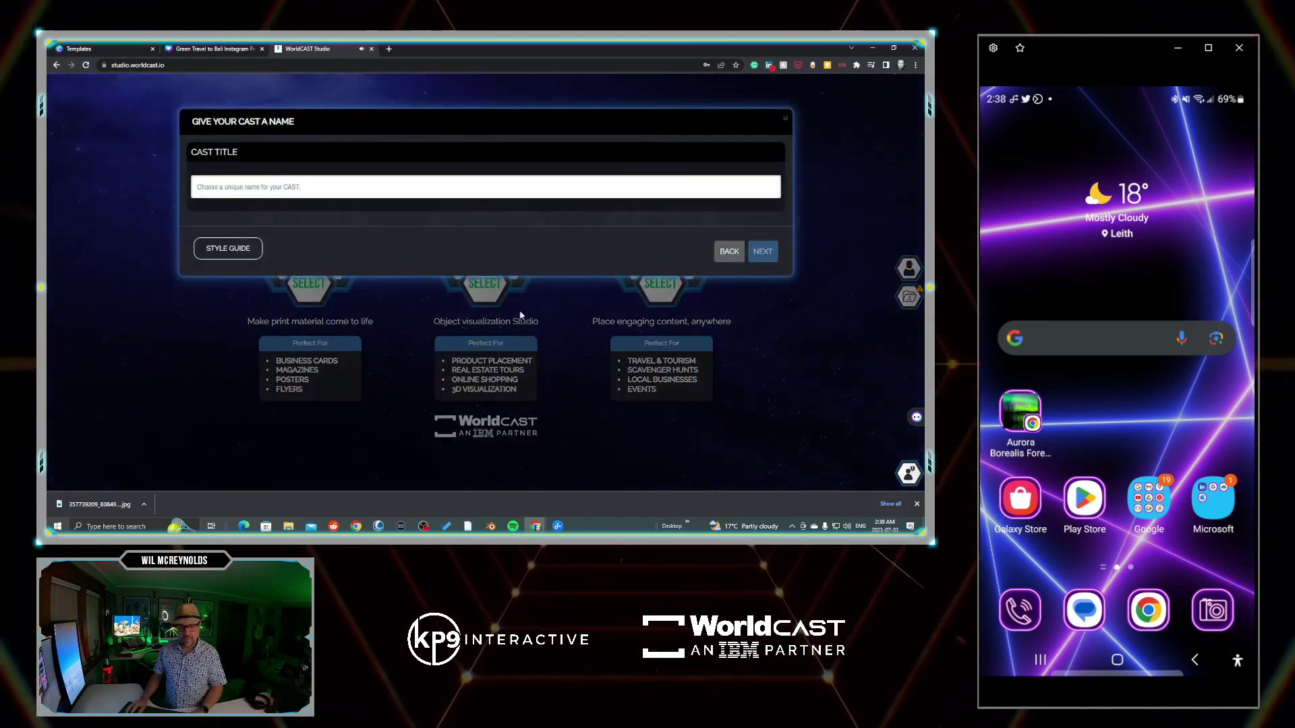
left_click(290, 190)
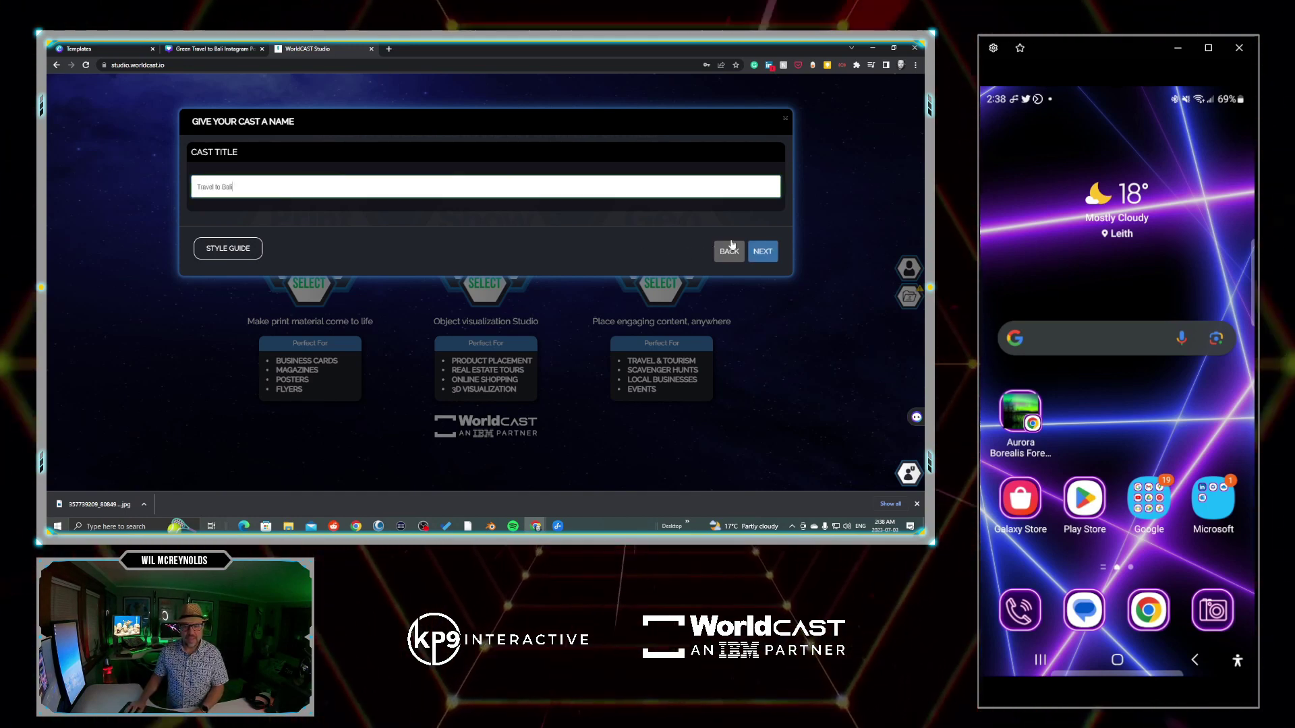
key("Return")
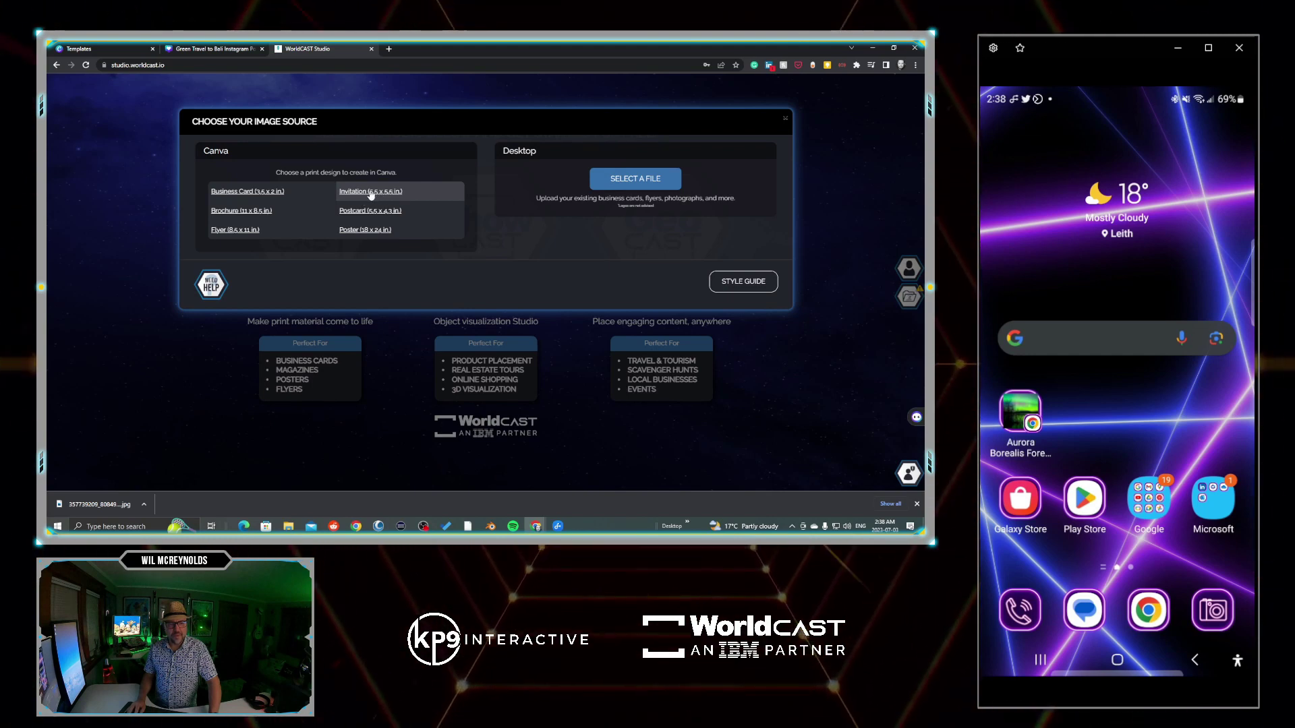
left_click(399, 193)
left_click(85, 336)
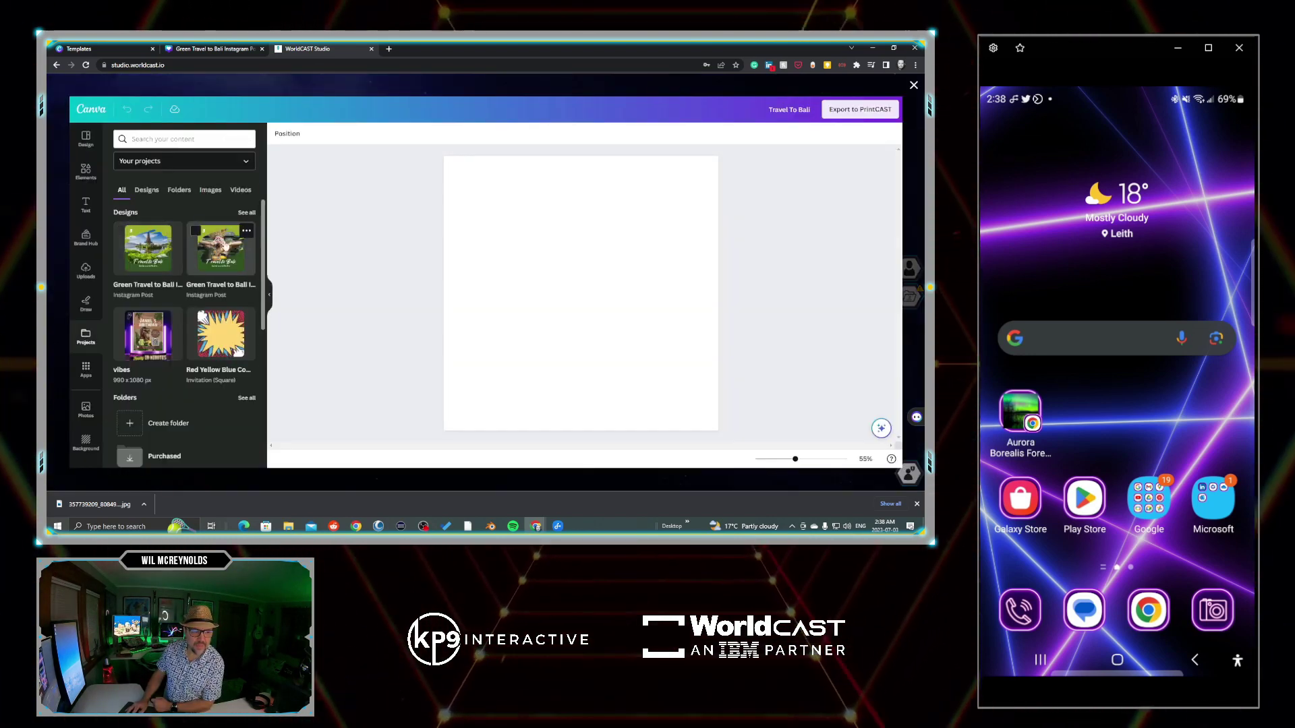
Insert the Green Travel to Bali design, rewind its video to 0s, and select the Explore your destination caption
left_click(228, 250)
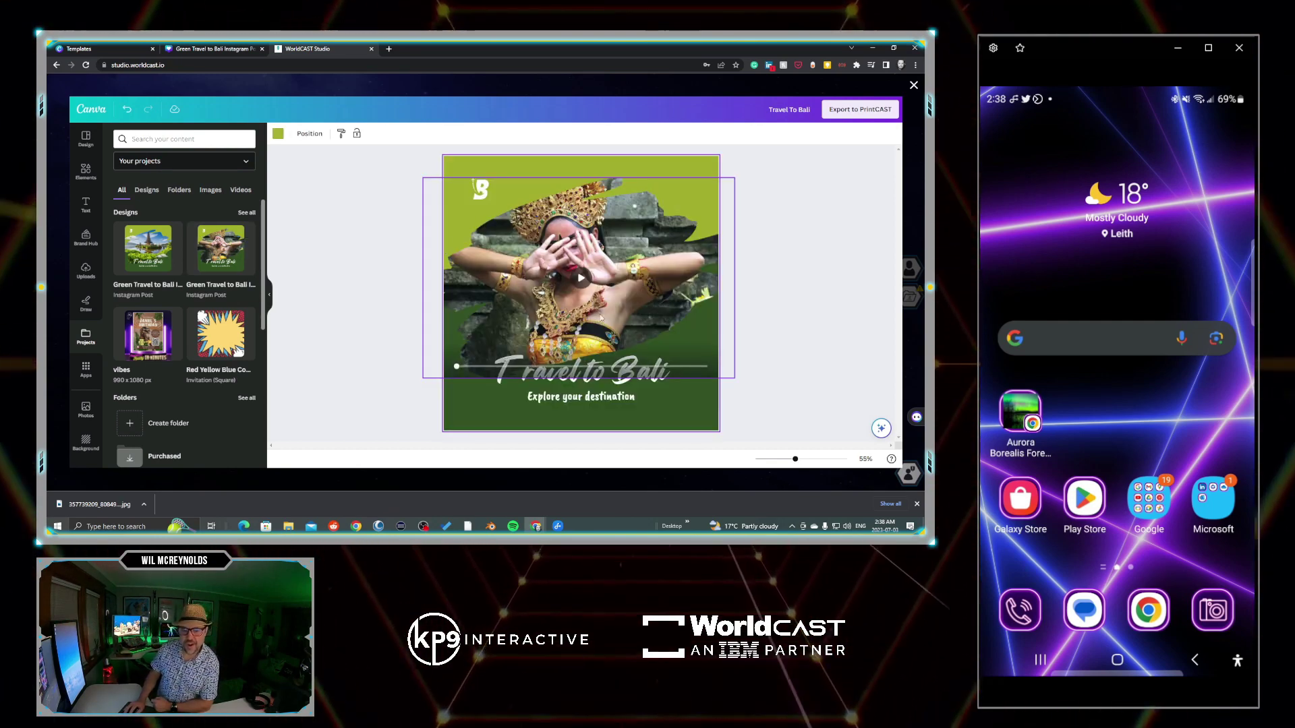
left_click(636, 367)
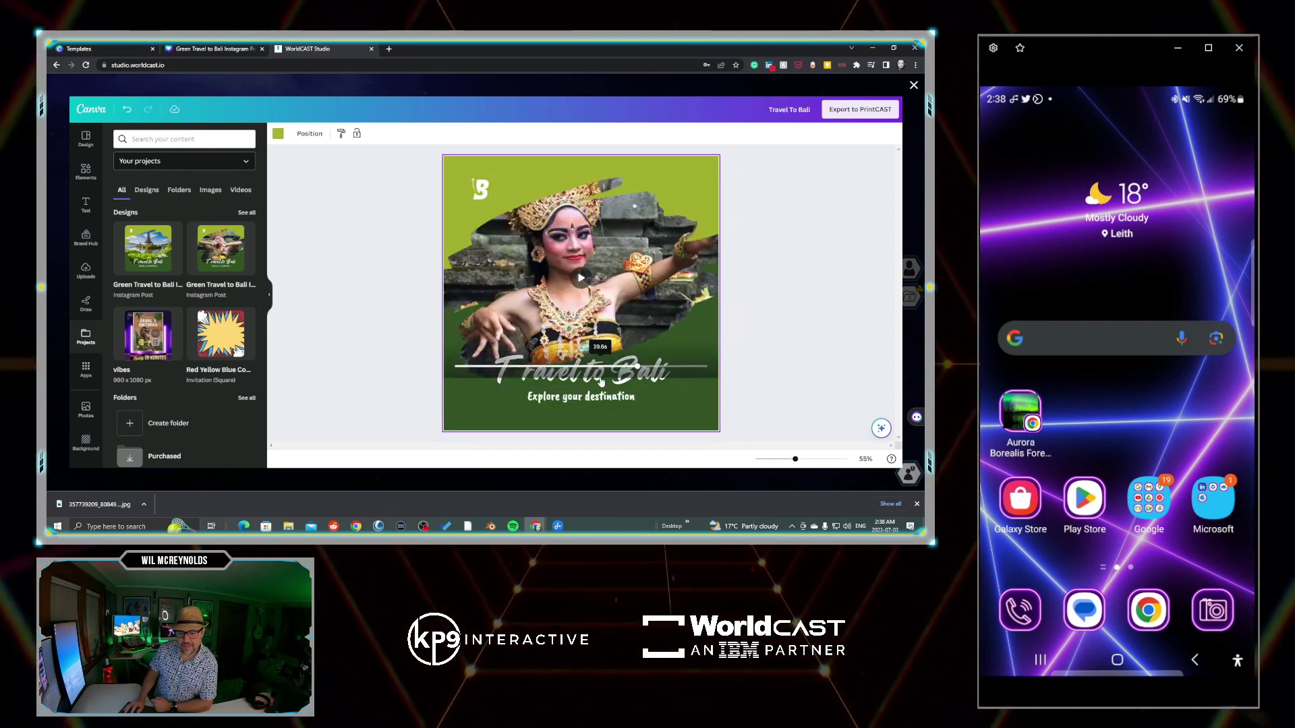
left_click_drag(636, 366, 390, 367)
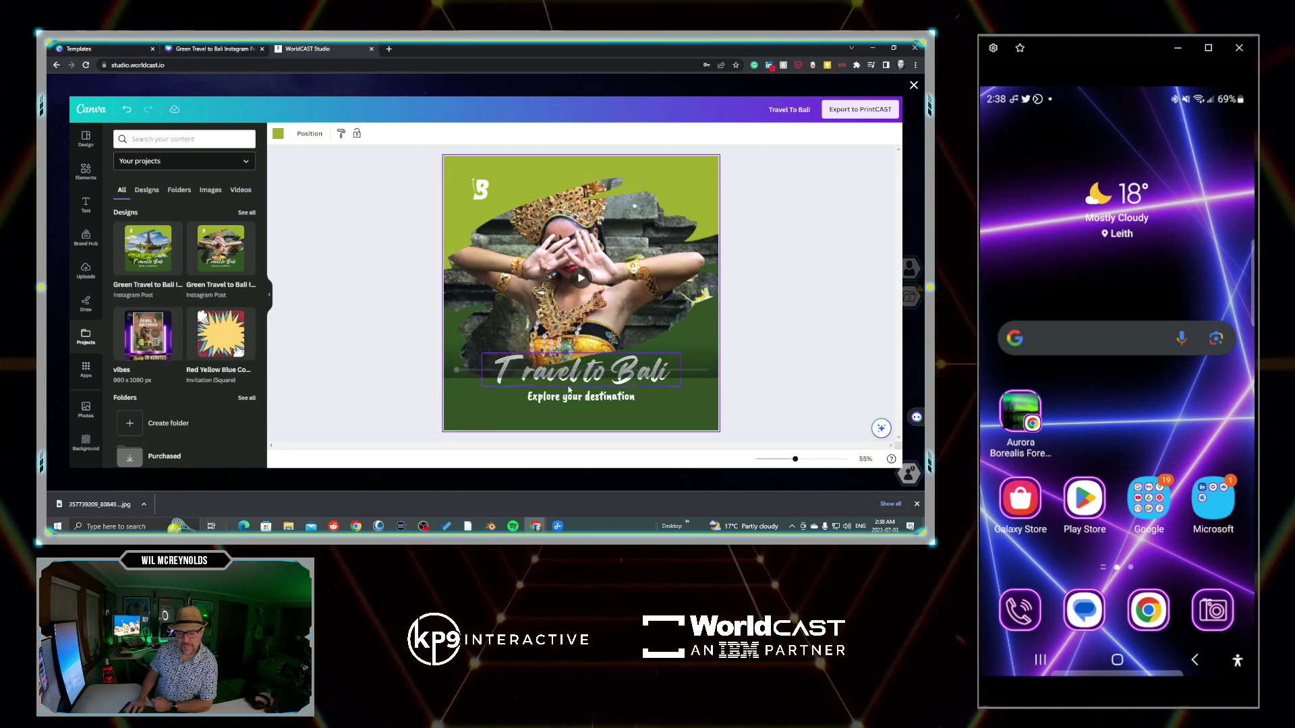
left_click(585, 394)
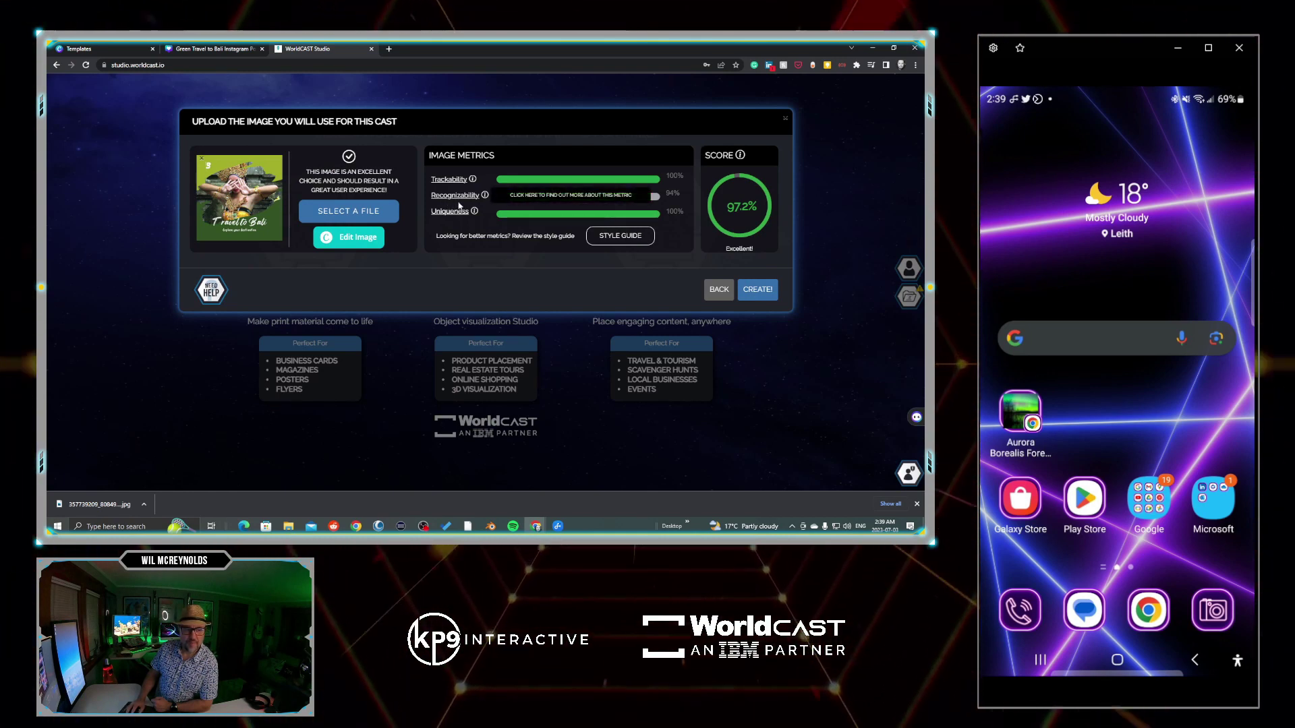
Create the Travel to Bali cast and publish it up to the package choice with the free Creator plan
left_click(757, 289)
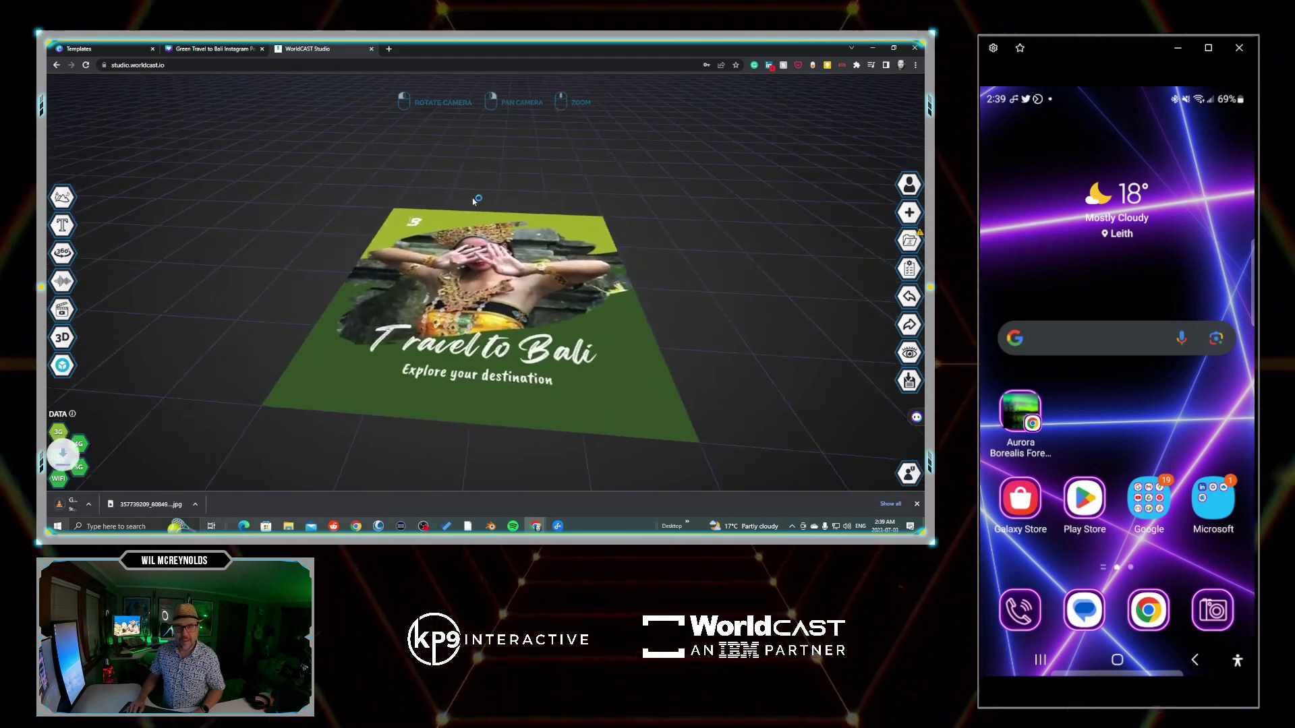
left_click(916, 505)
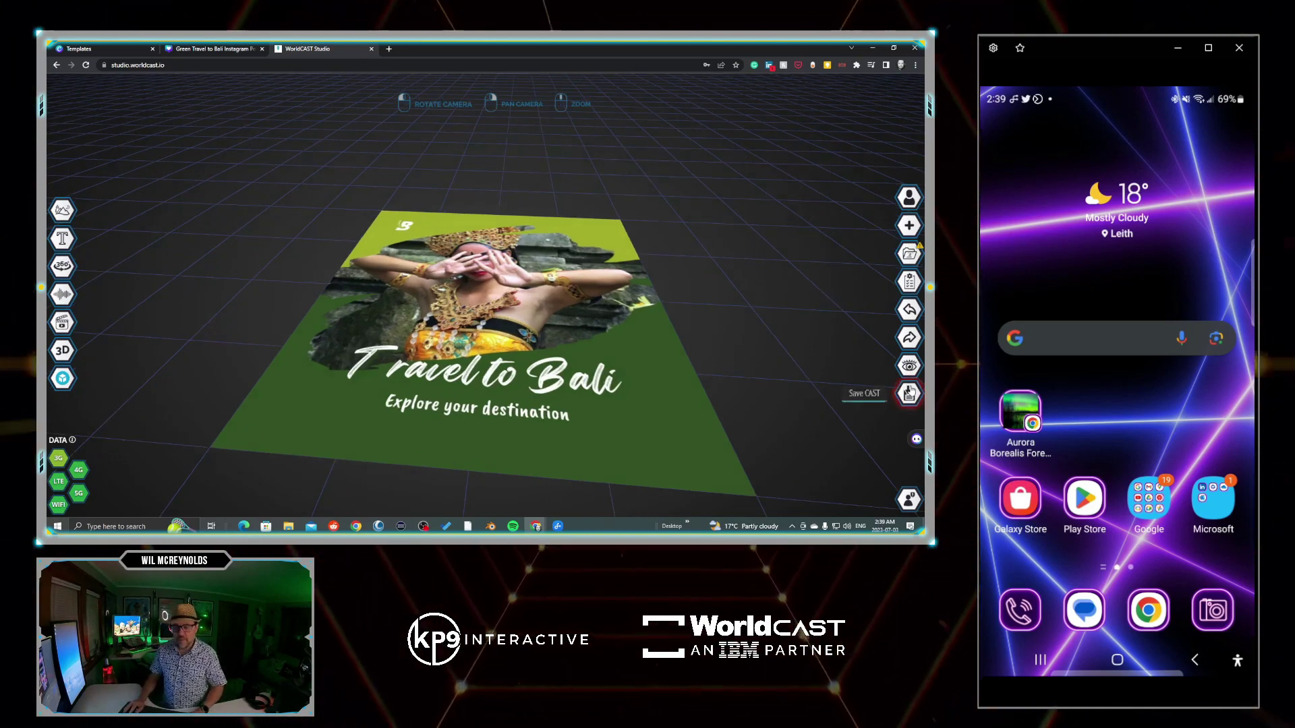
left_click(907, 391)
left_click(614, 188)
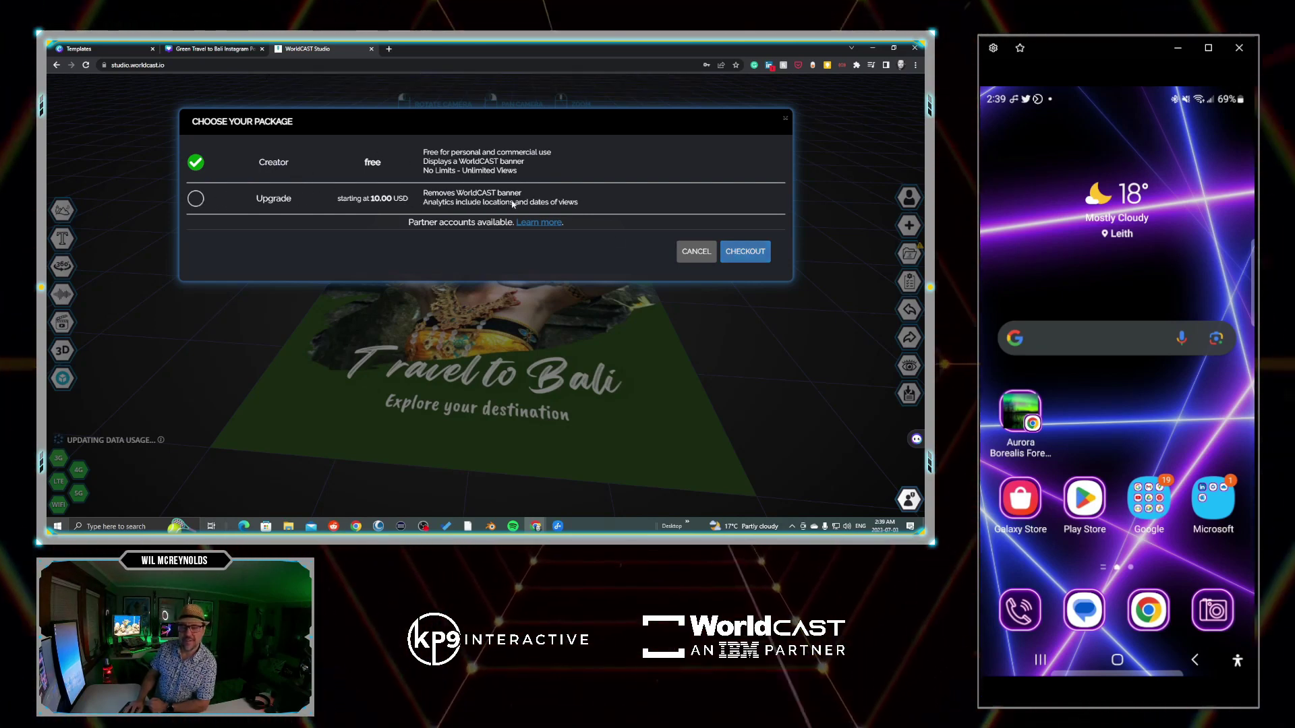
Set the cast's QR code to the Styled logo version and download it as Travel To Bali.png
left_click(745, 252)
mouse_move(672, 290)
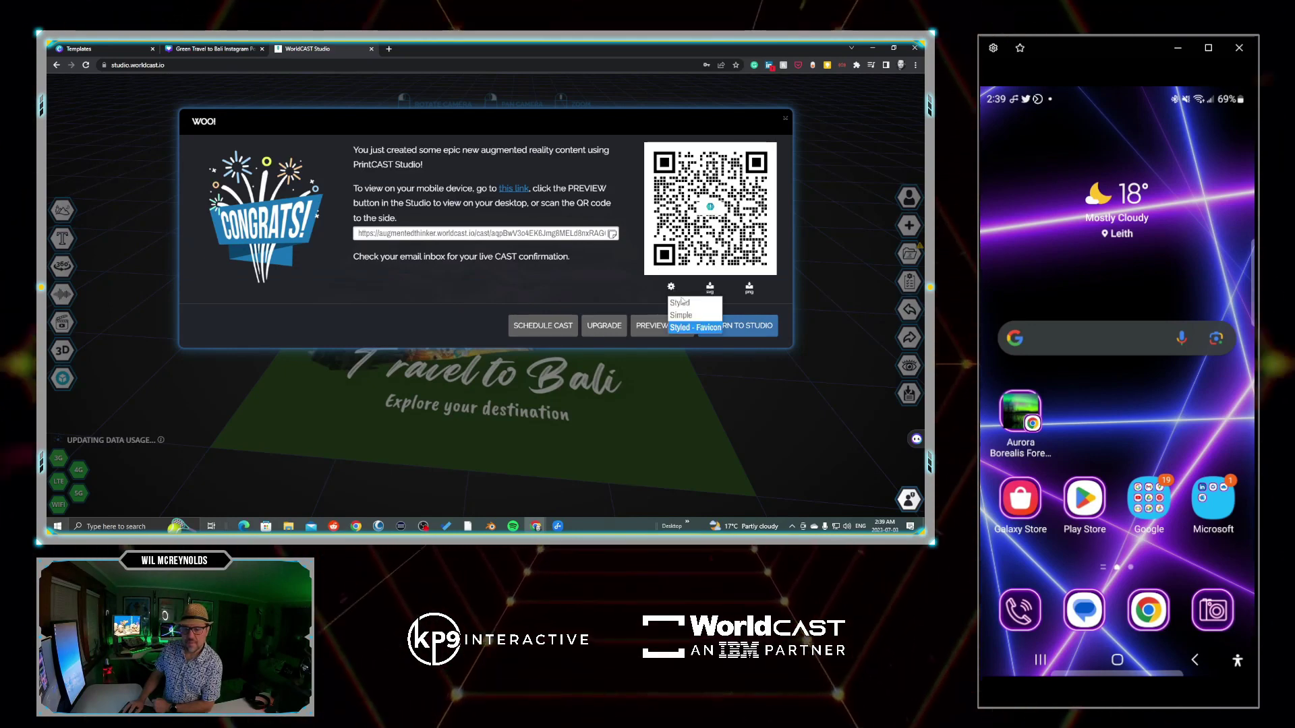
left_click(686, 303)
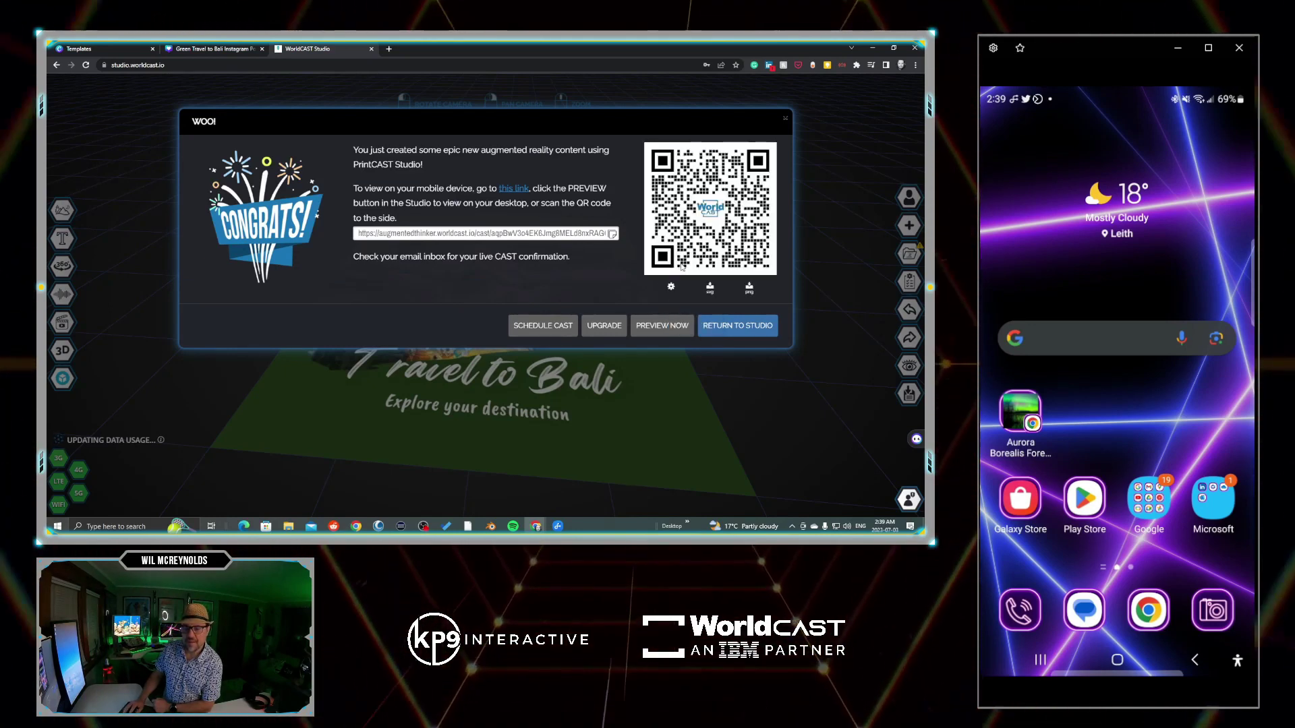
mouse_move(671, 290)
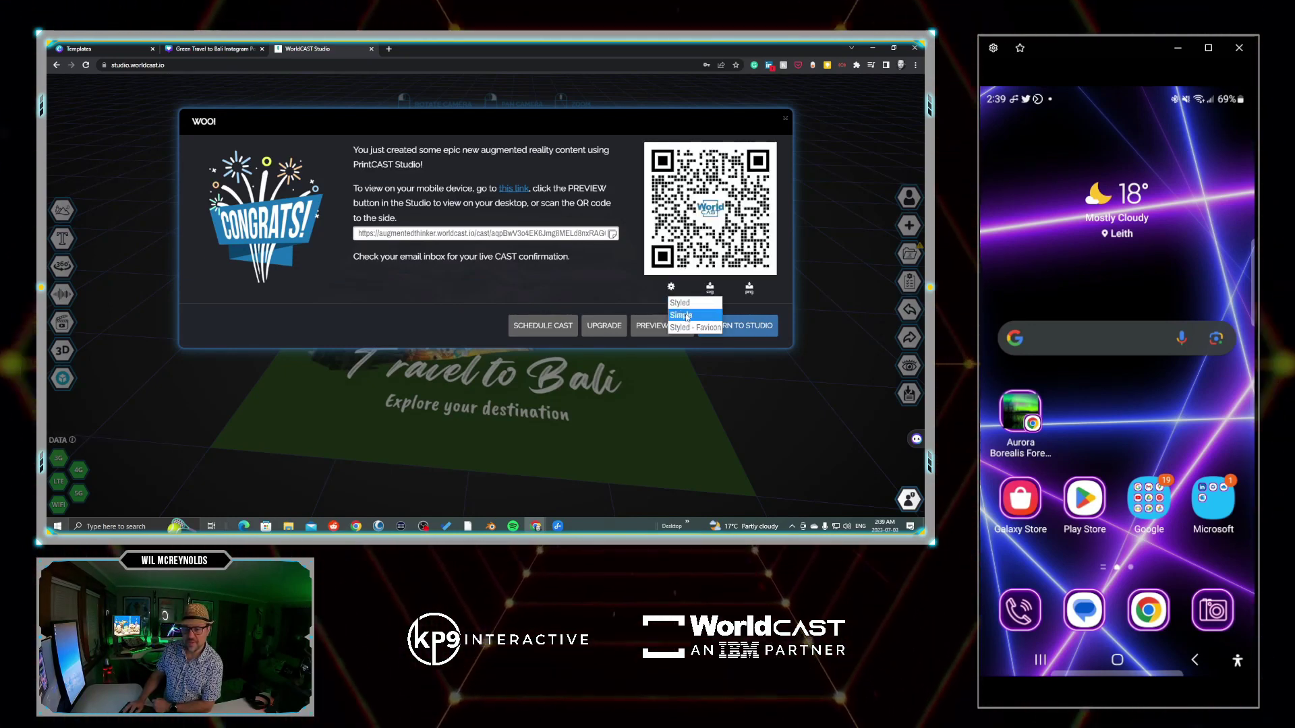
left_click(681, 315)
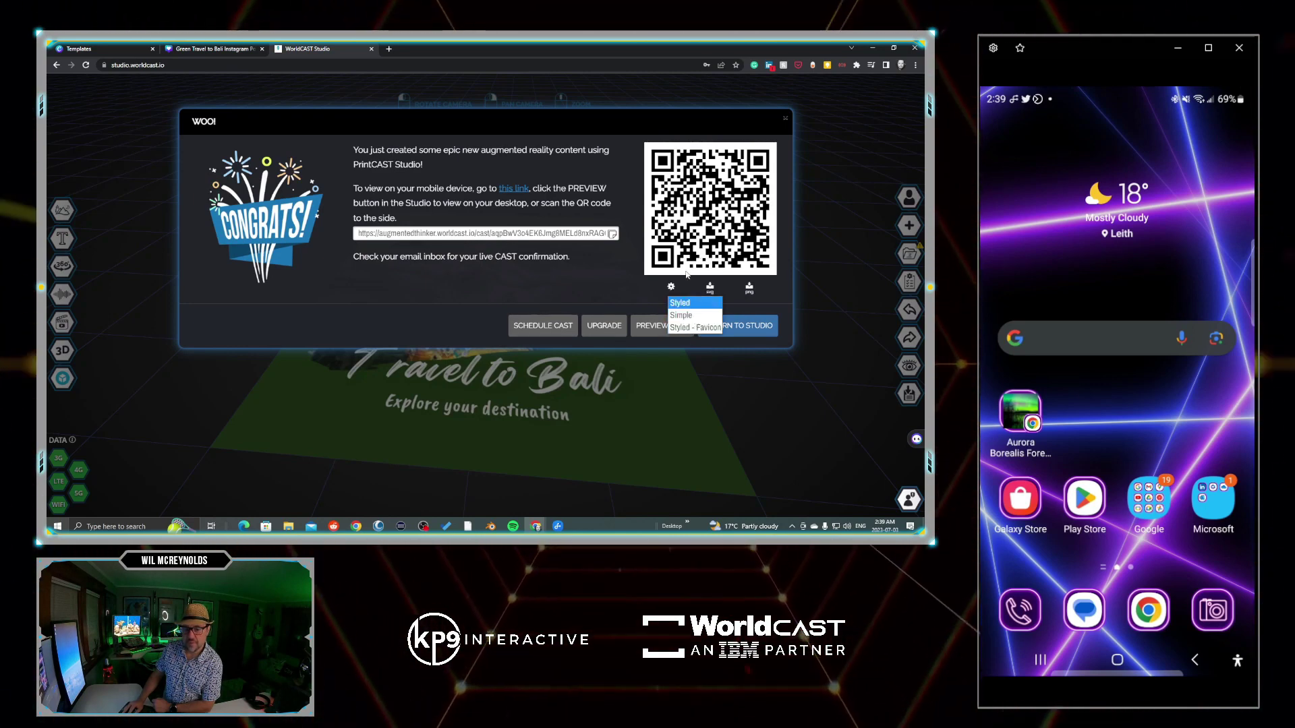
left_click(692, 303)
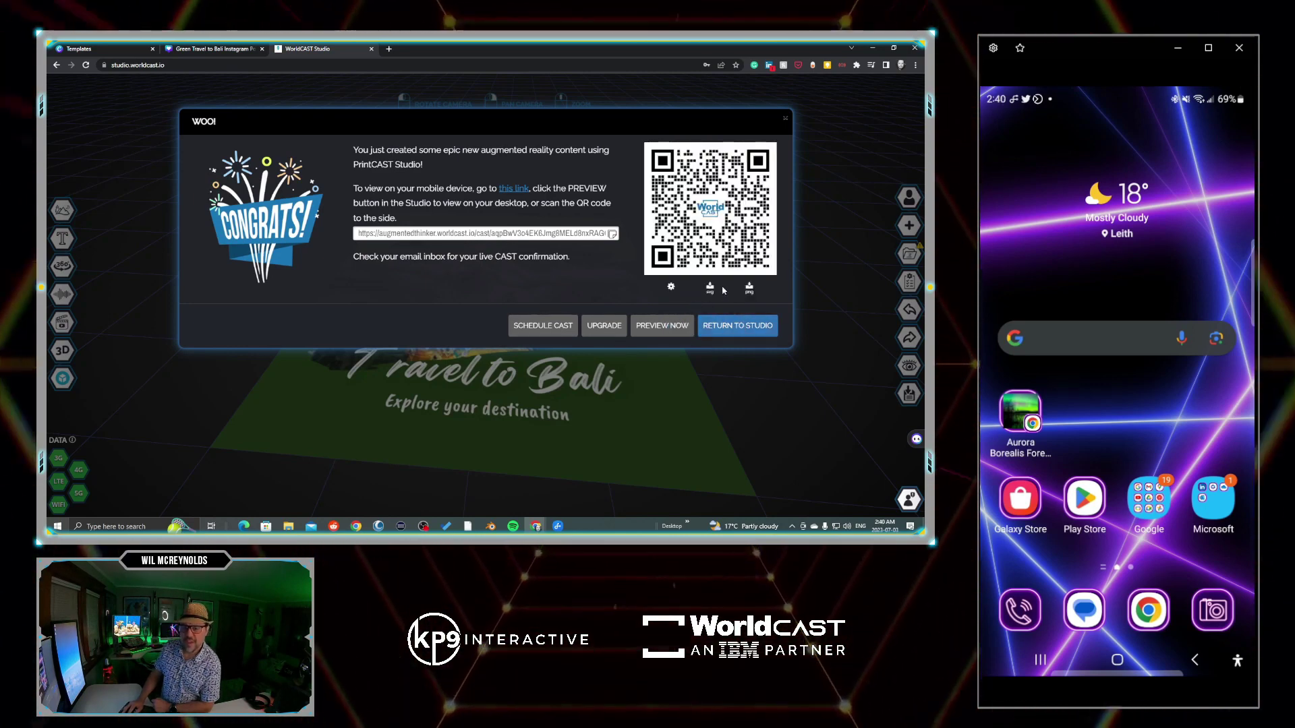
left_click(749, 290)
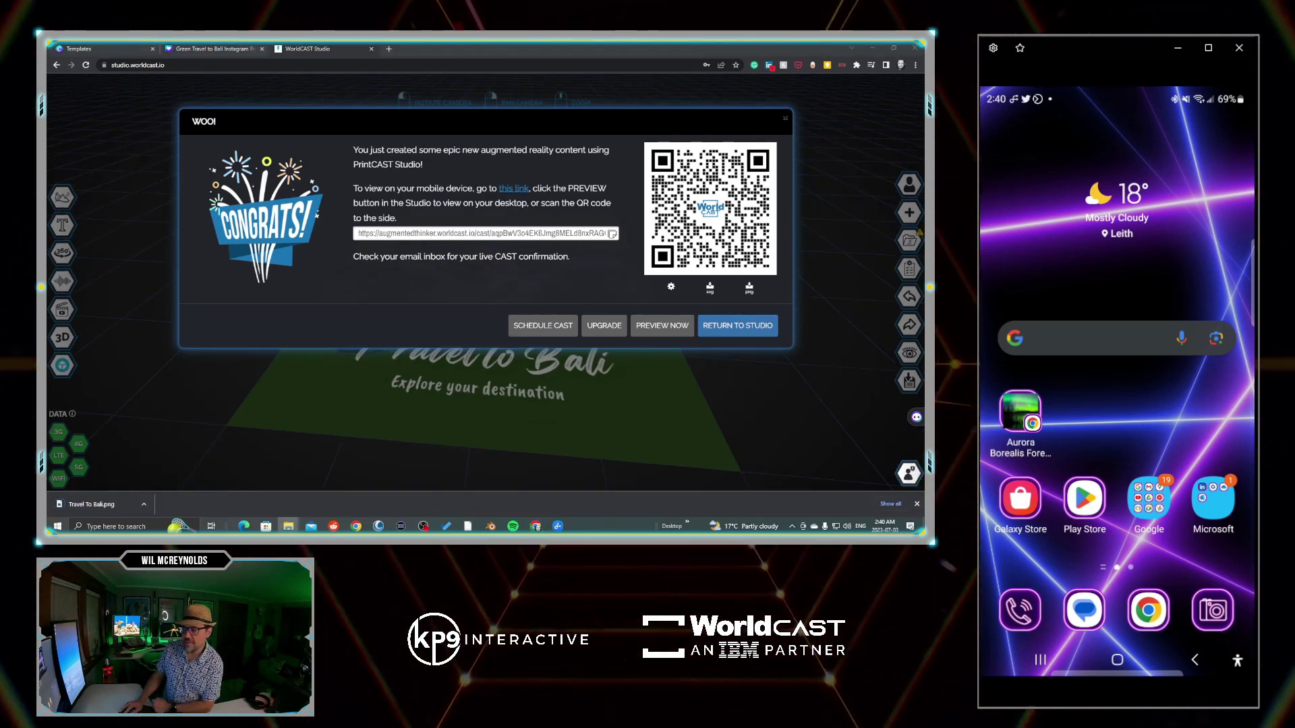
Open the cast image in Canva and place the shrunken QR code in its top-right corner
left_click(735, 335)
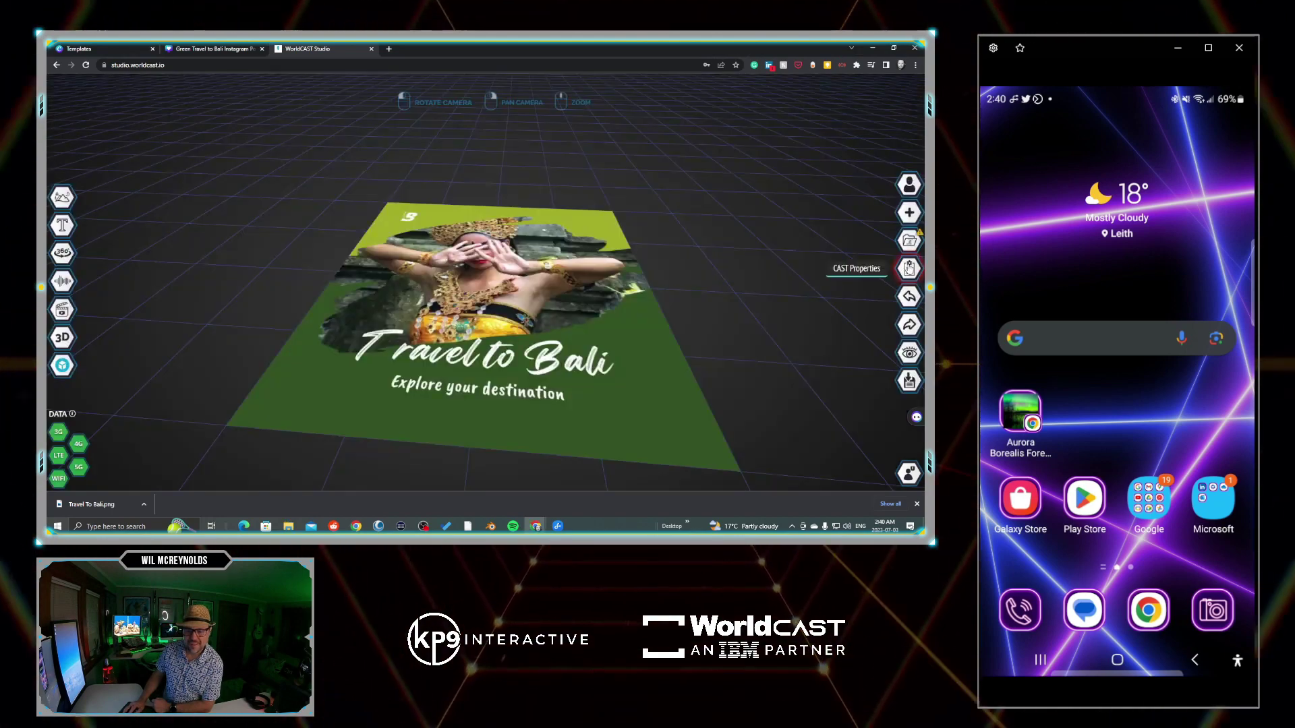
left_click(909, 269)
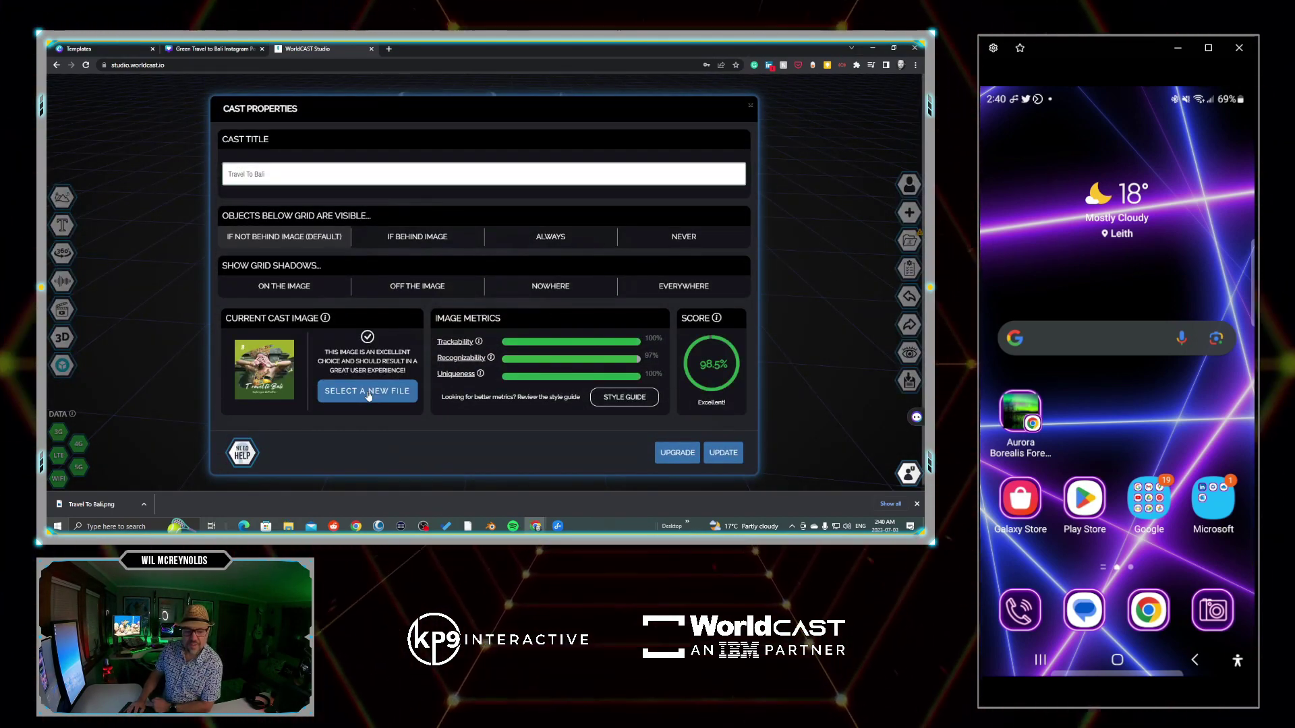
left_click(368, 394)
left_click(330, 171)
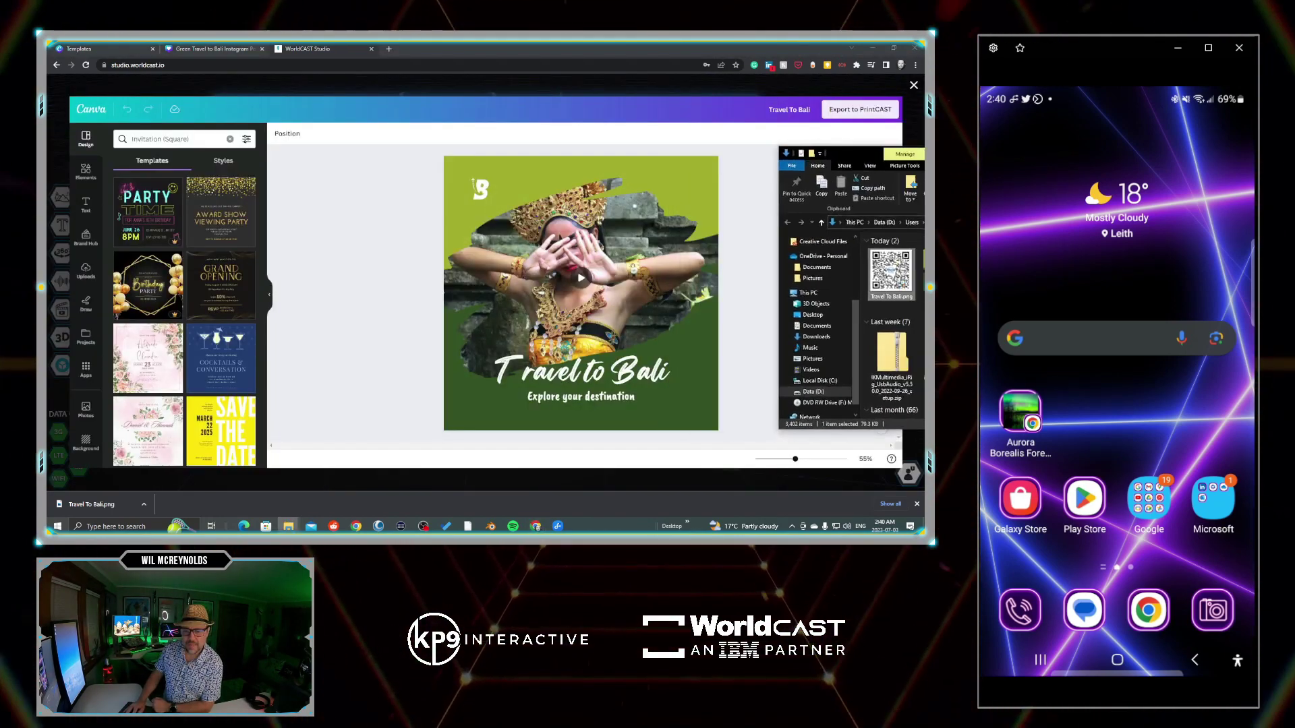
left_click_drag(789, 276, 580, 283)
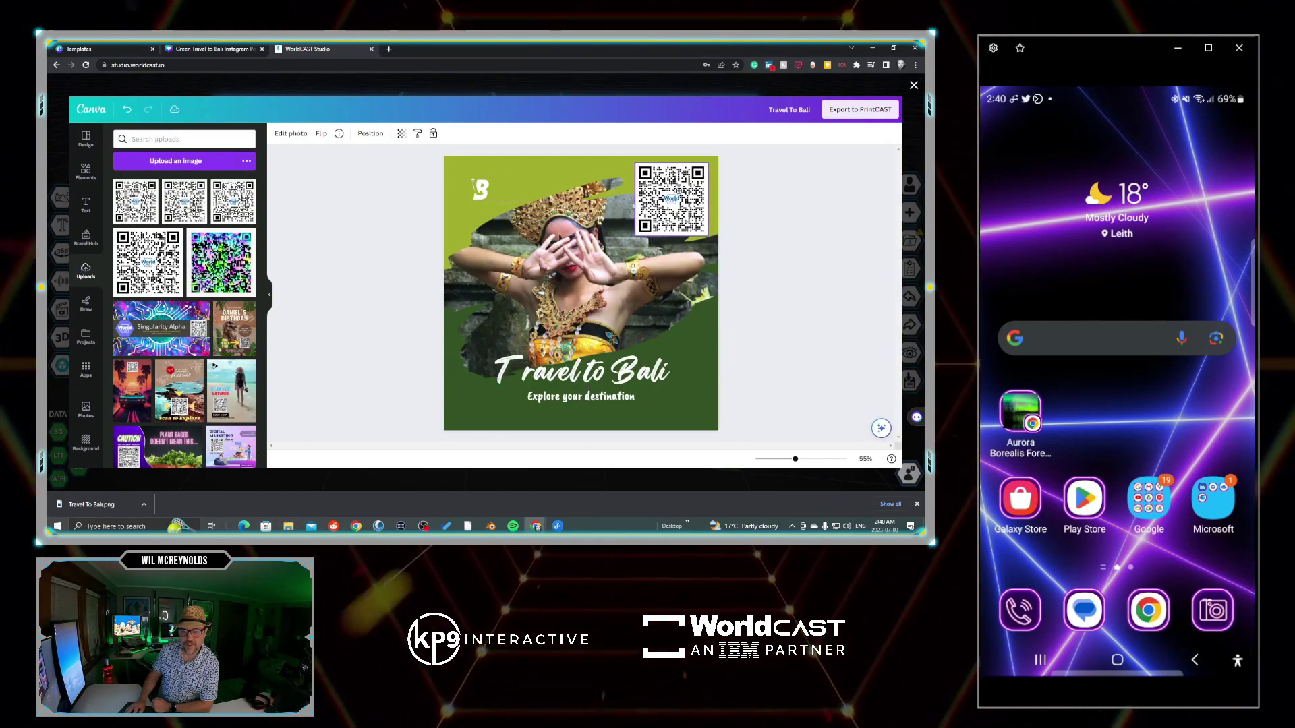
left_click_drag(636, 236, 680, 193)
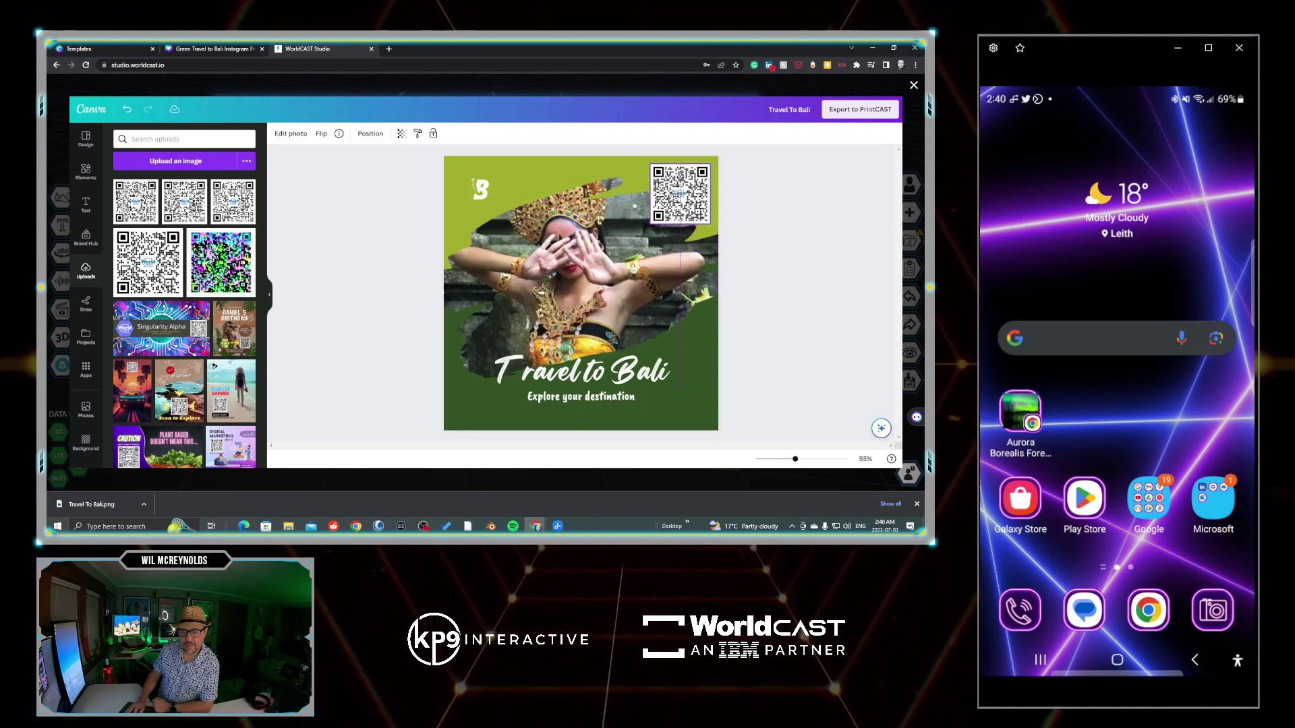
Add a SCAN ME arrow graphic beneath the QR code
left_click(814, 218)
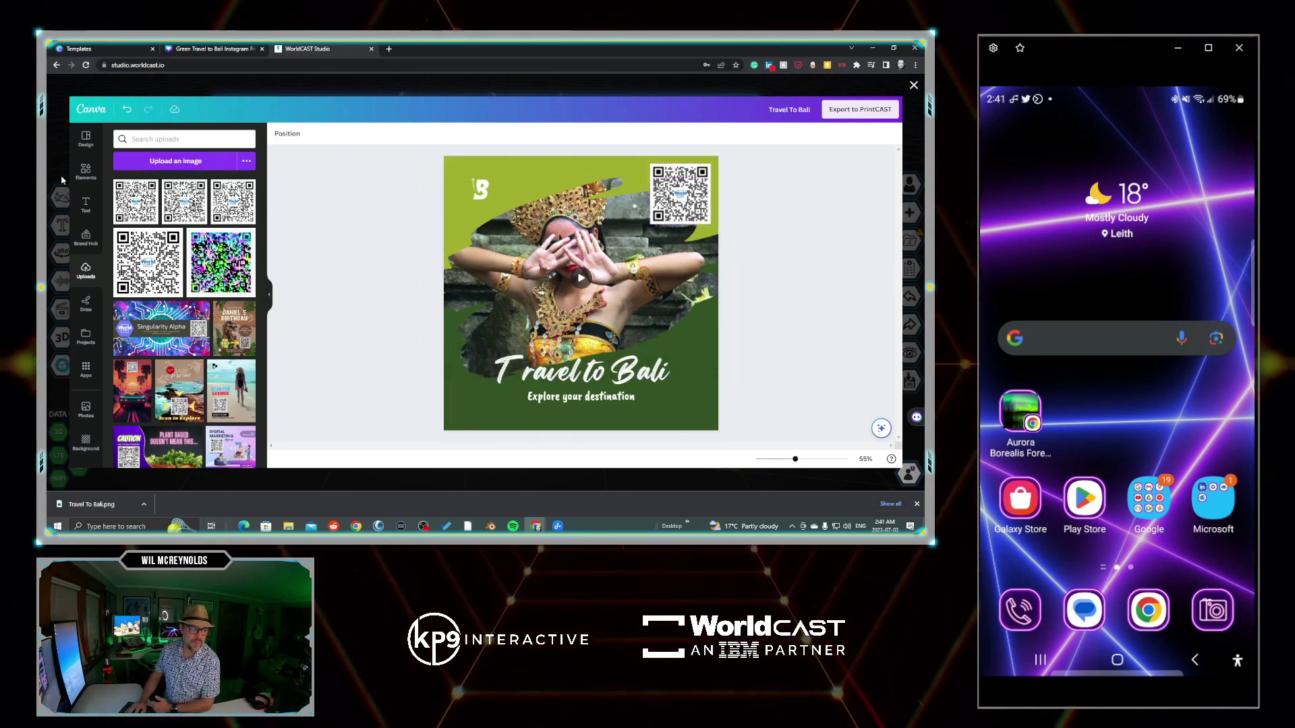
left_click(86, 170)
left_click(661, 244)
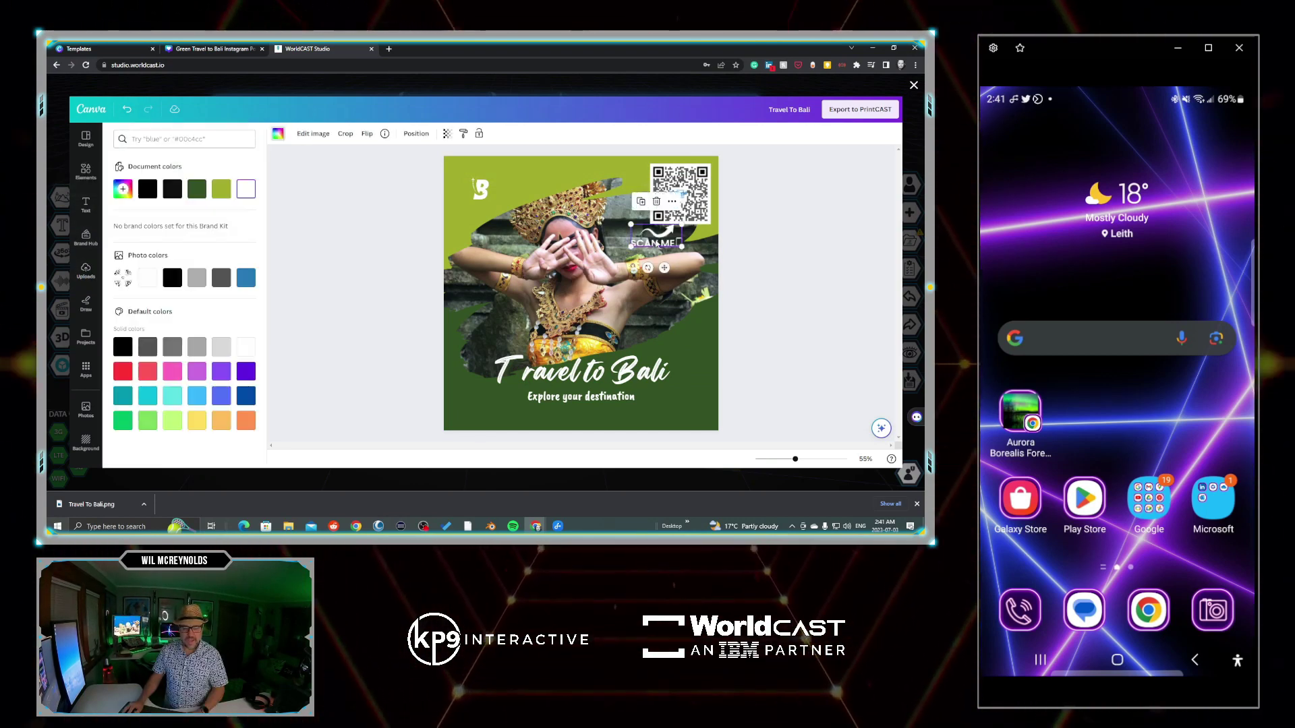
left_click(799, 244)
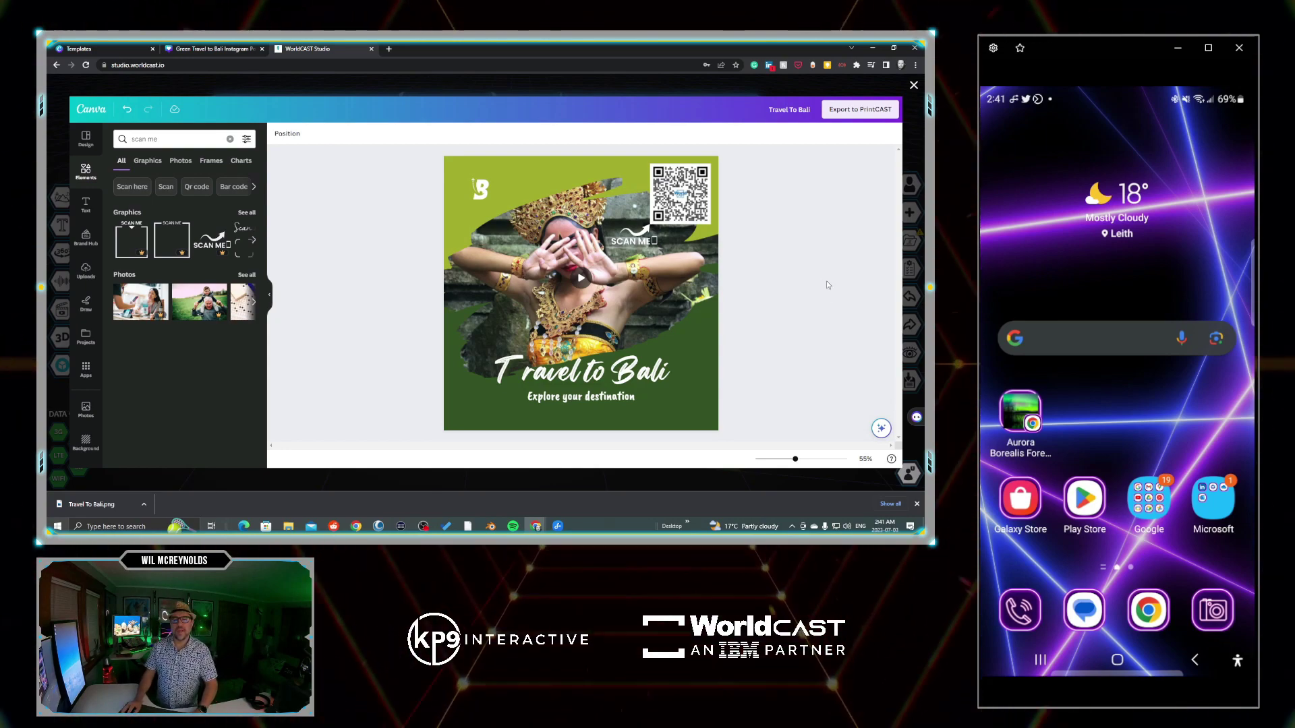
Update the cast image with the QR-bearing design and locate the Travel to Bali video in Downloads
left_click(839, 114)
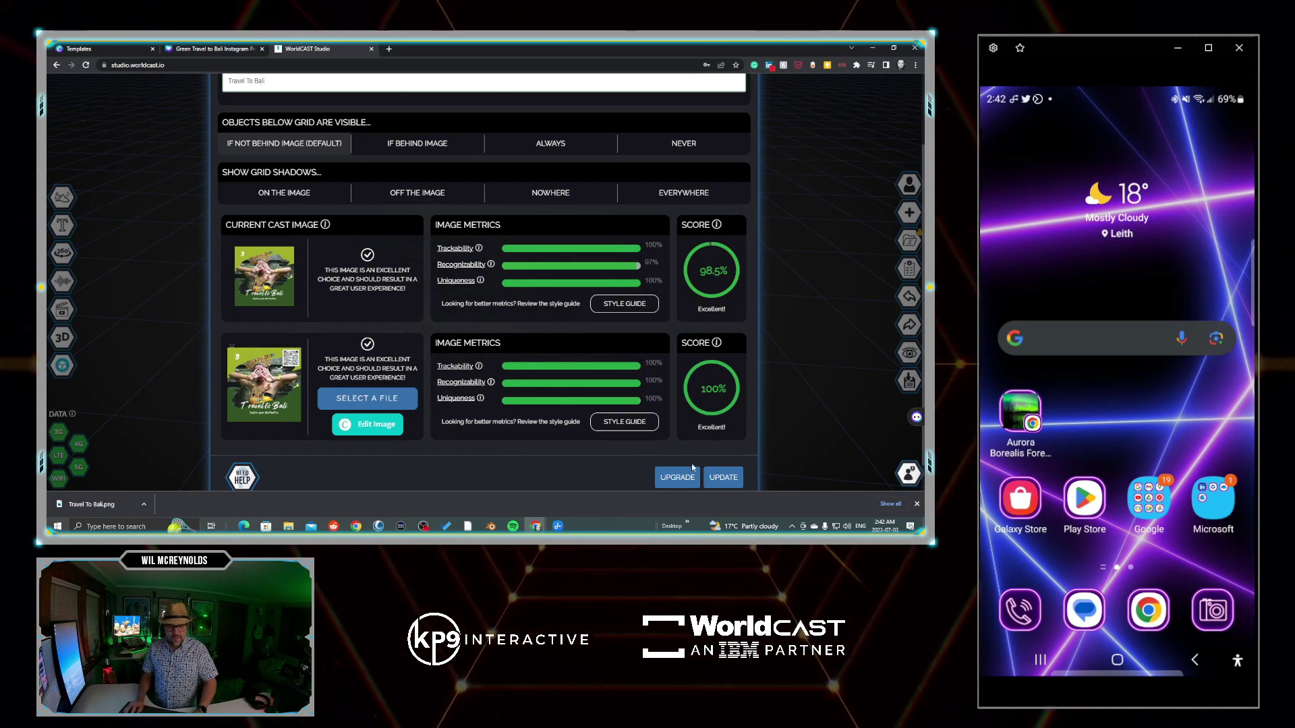
left_click(721, 478)
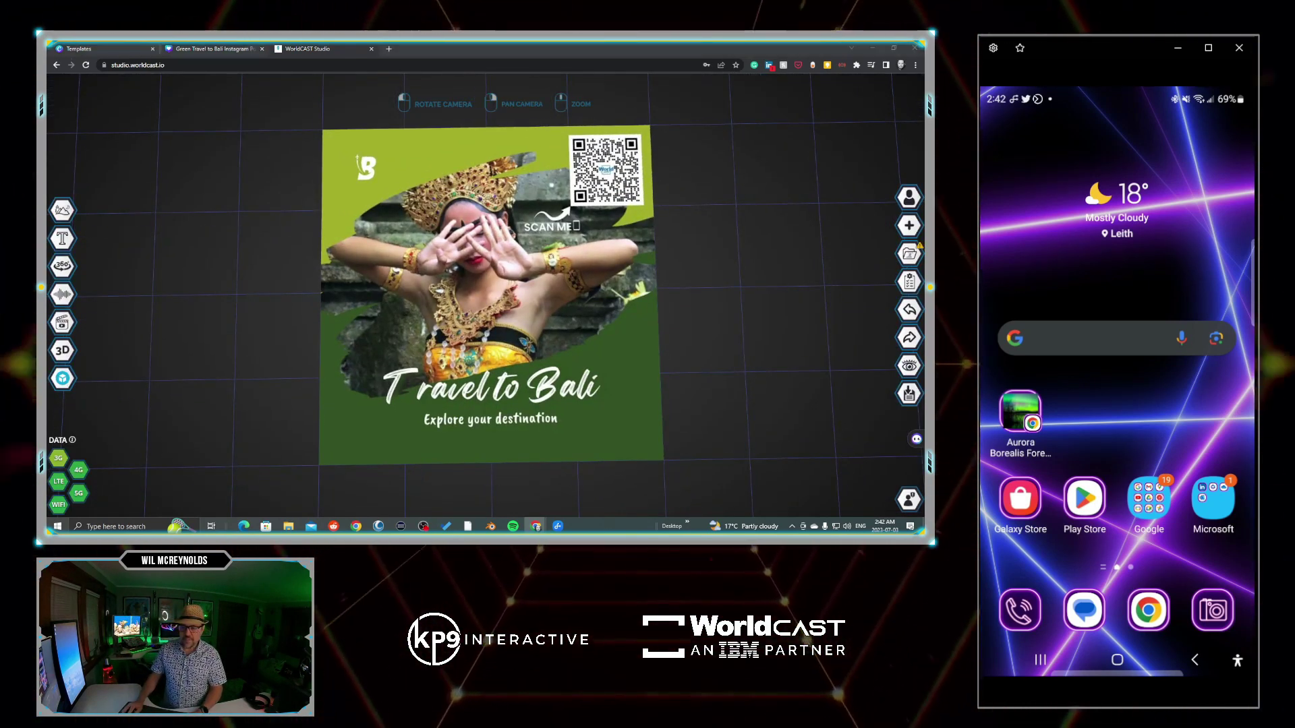
left_click(288, 526)
left_click(787, 273)
Overlay the Green Travel to Bali MP4 on the cast image and pause its playback
left_click_drag(787, 273, 520, 244)
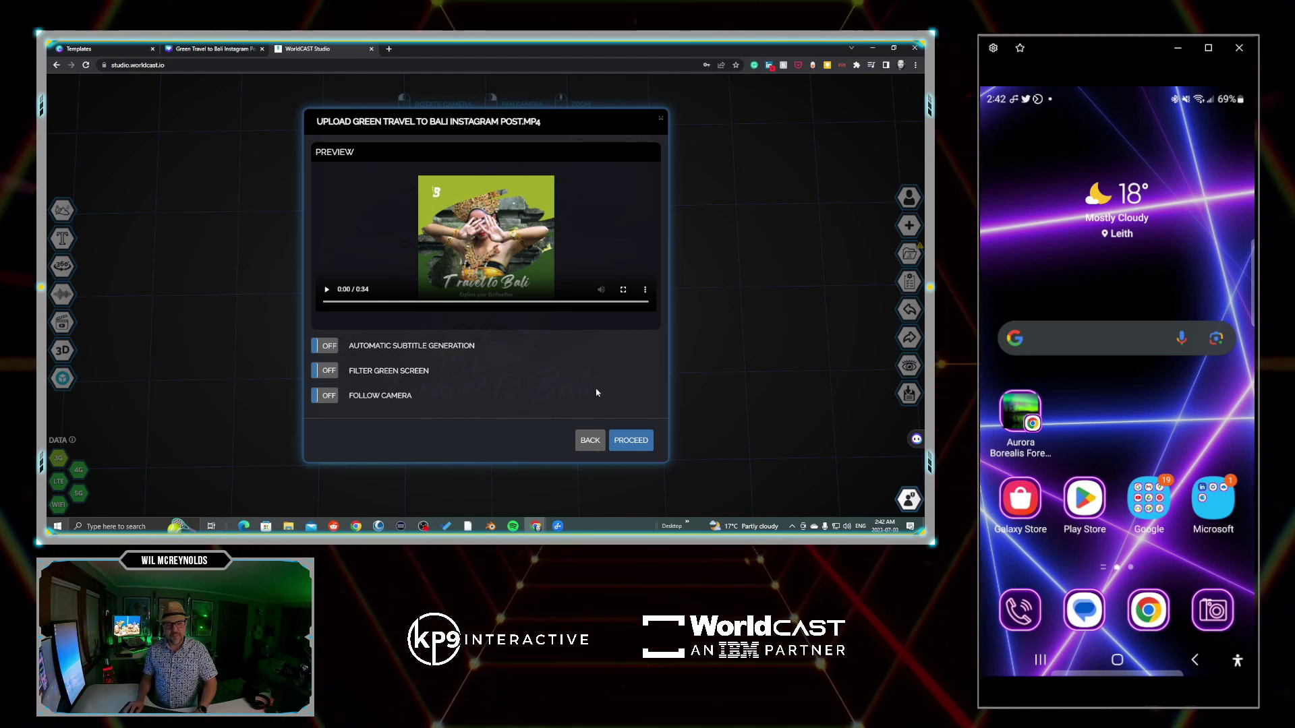
left_click(632, 441)
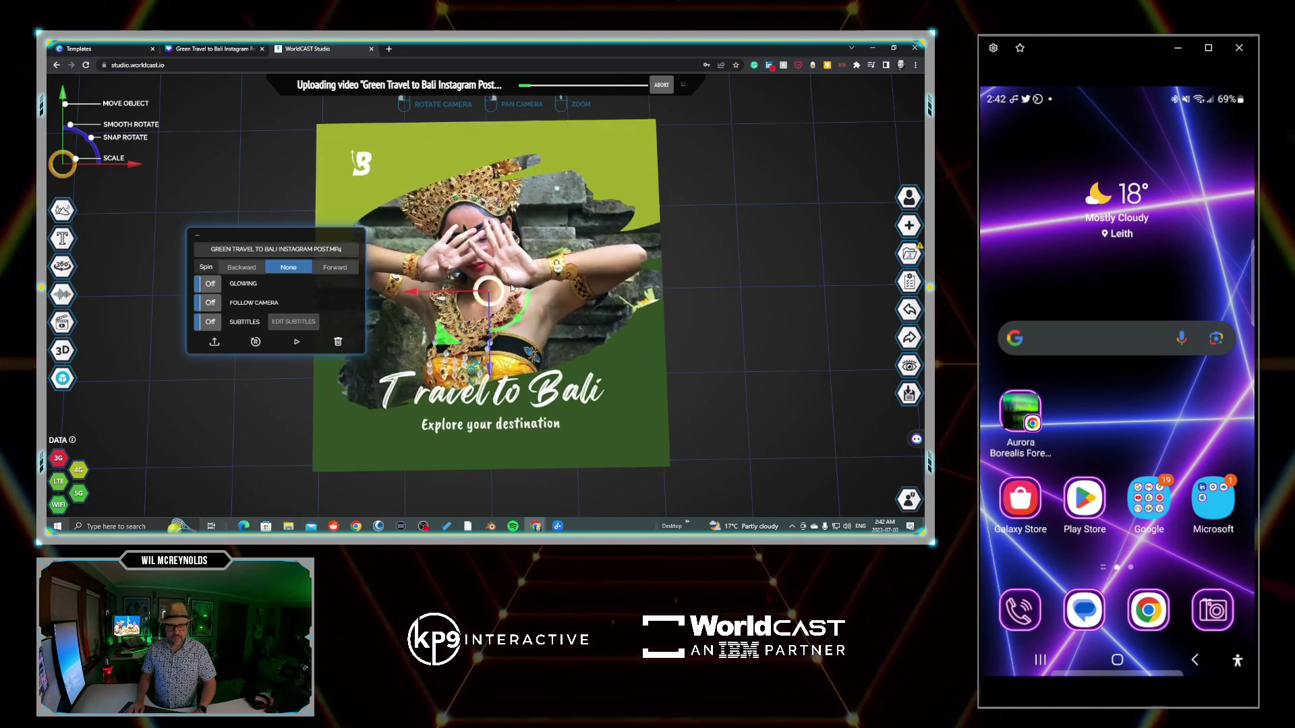
left_click(751, 287)
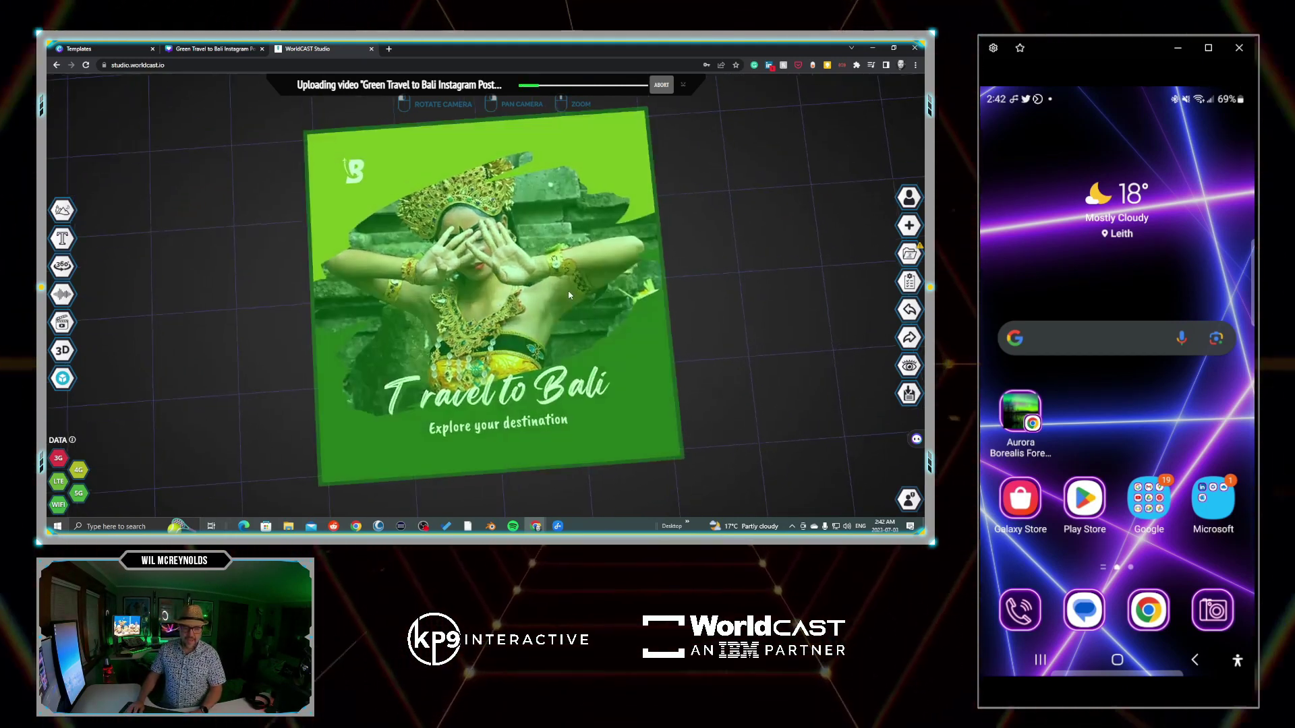
left_click(568, 294)
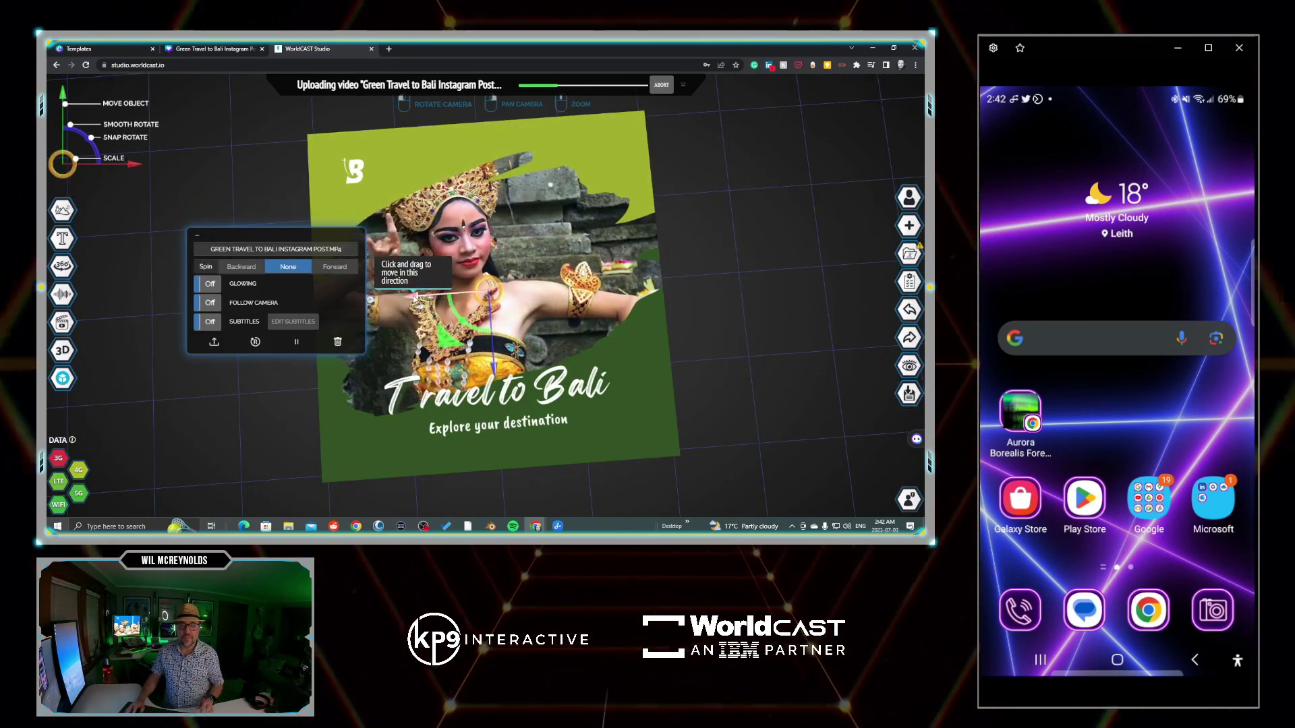
left_click(295, 343)
mouse_move(62, 216)
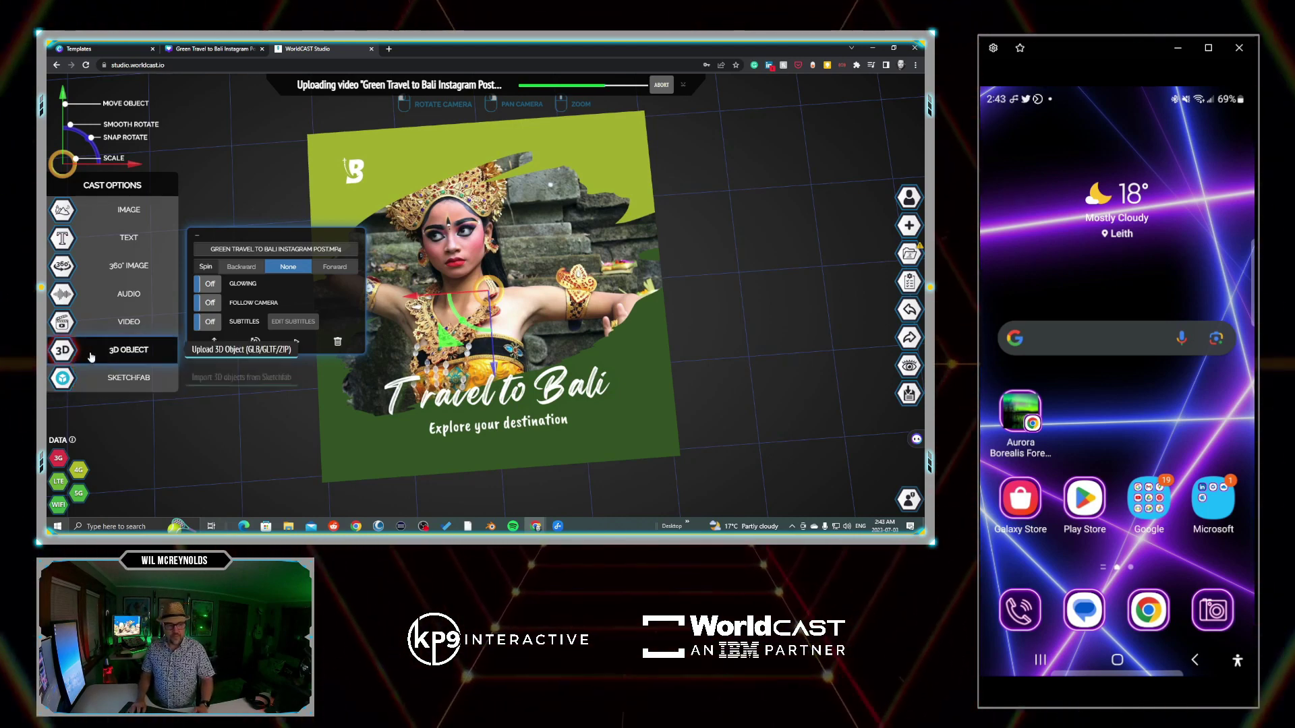
mouse_move(61, 240)
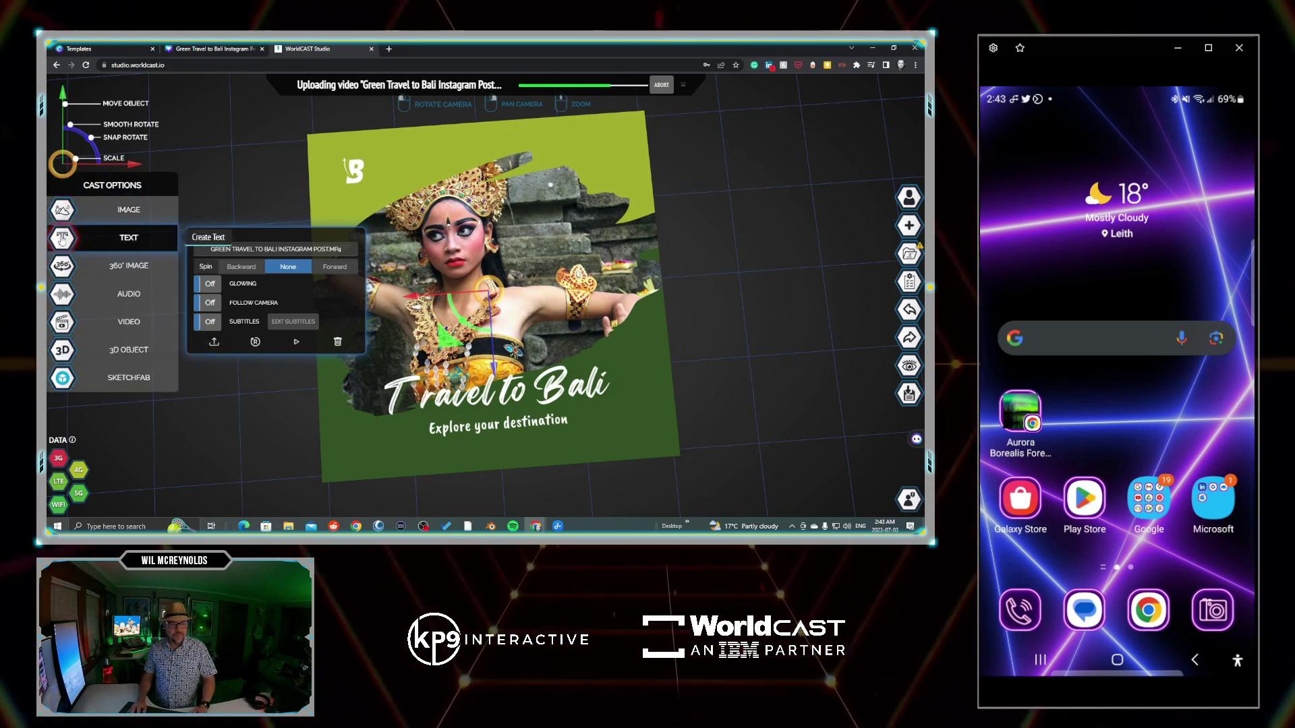
Create a custom link button labelled 'Touch for more info'
left_click(62, 210)
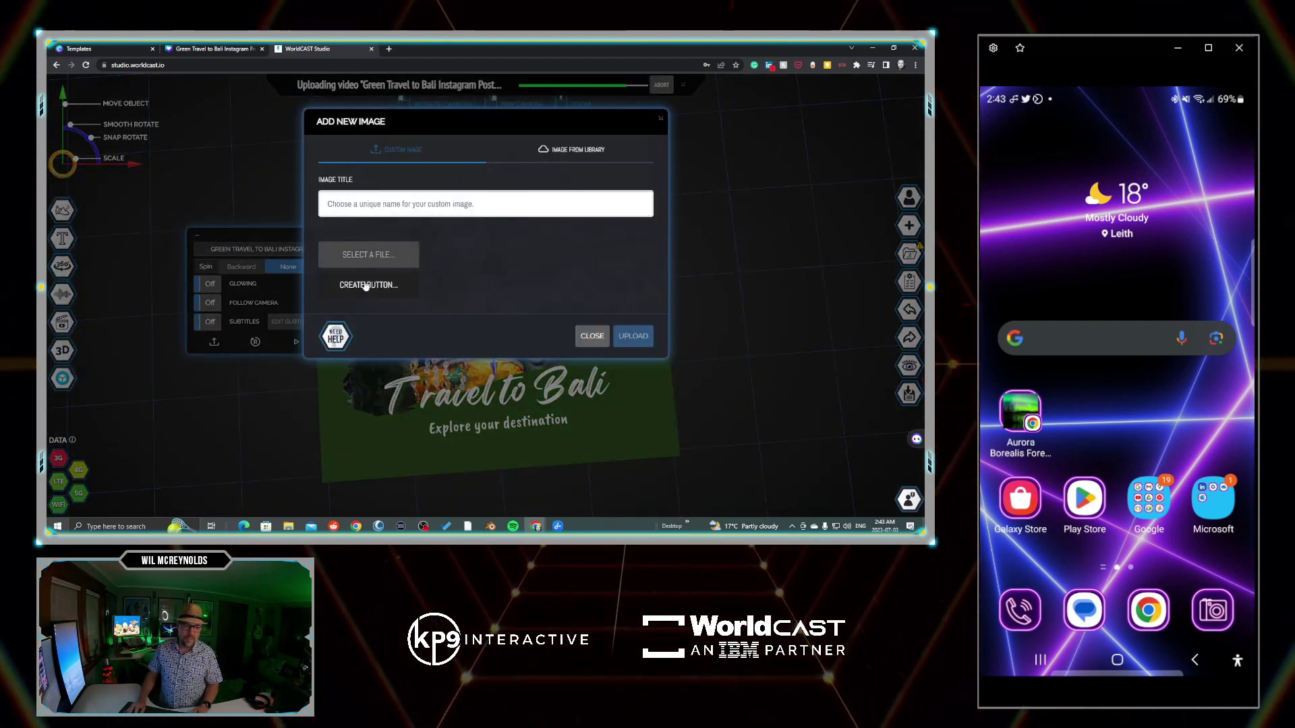
left_click(368, 286)
left_click(234, 151)
key("ctrl+a")
type("Touch for more info")
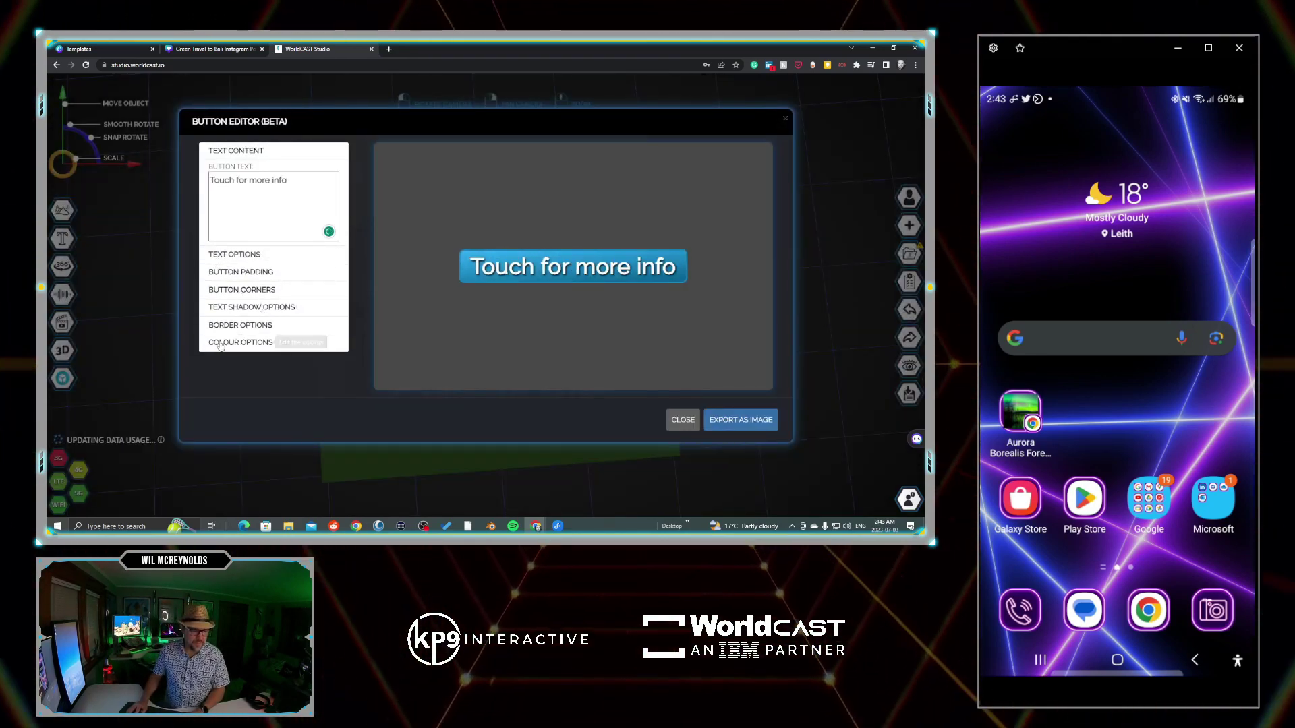
Give the button a white border and a more rounded top-left corner
left_click(246, 325)
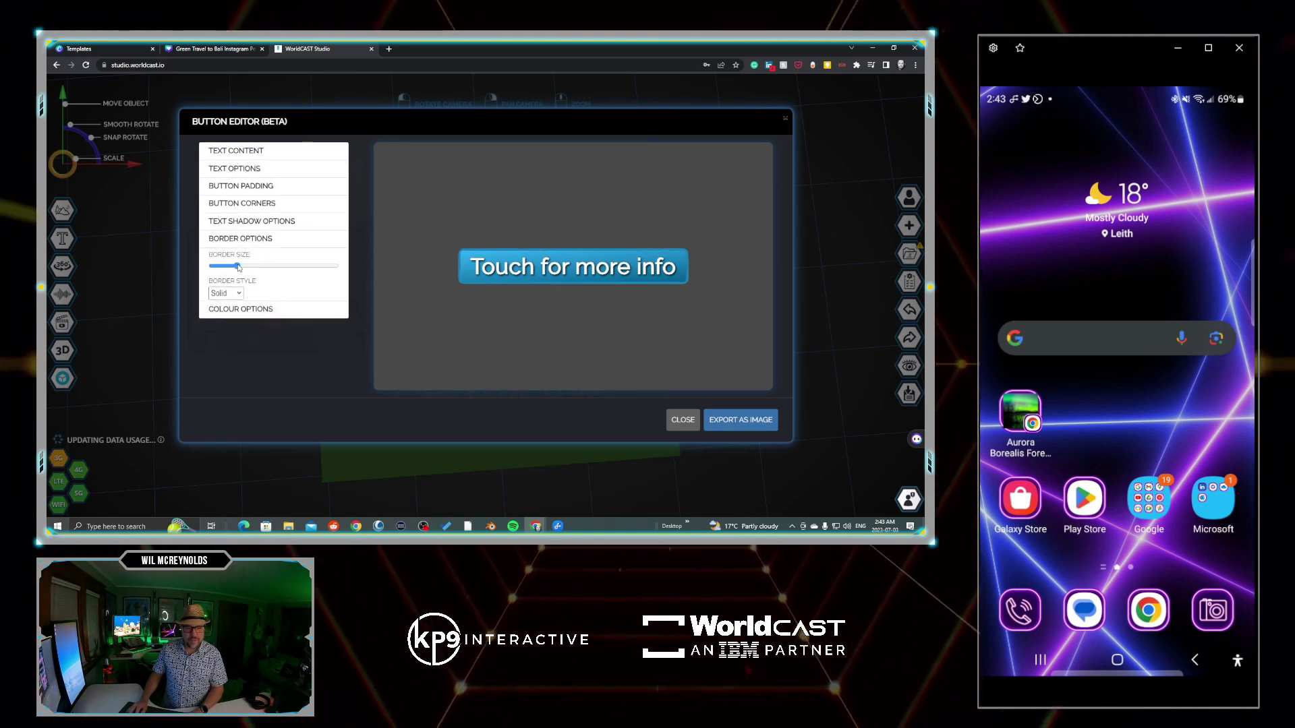
left_click(282, 309)
left_click(285, 279)
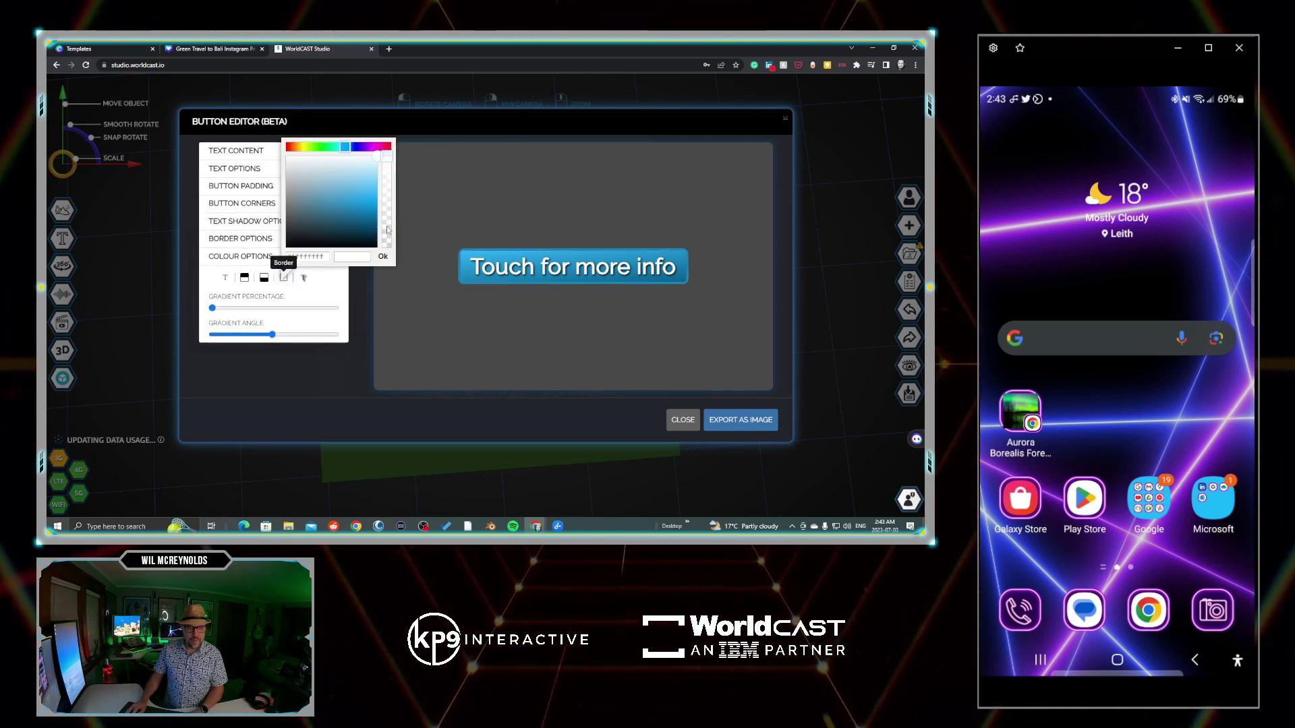
left_click(382, 256)
left_click(257, 203)
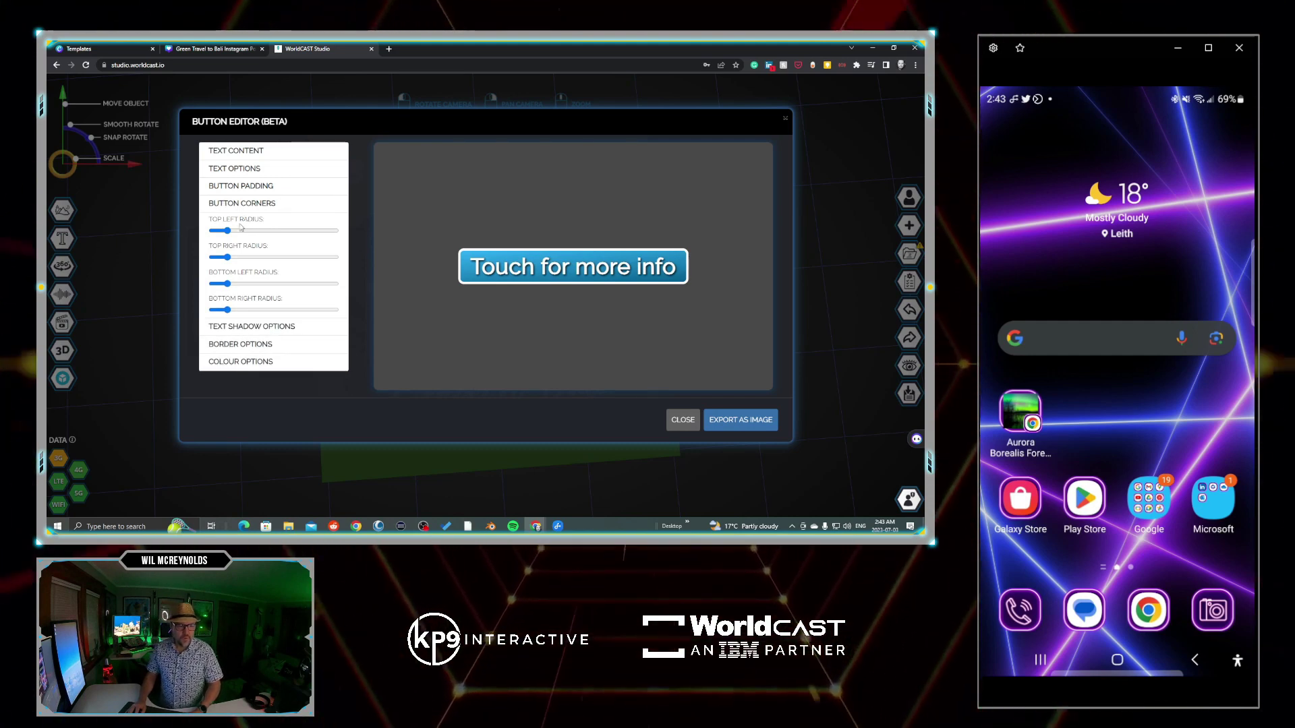
left_click_drag(236, 231, 250, 231)
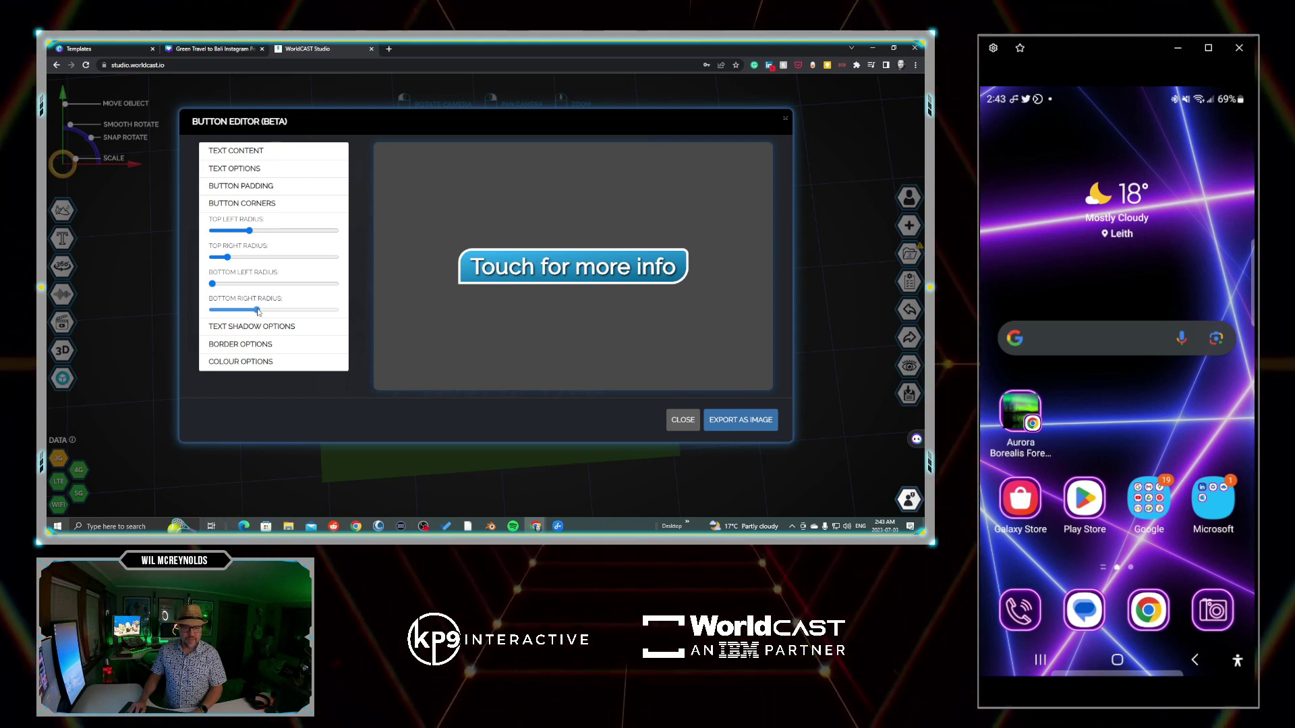
Fill the button with a green-to-yellow gradient and adjust the gradient percentage
left_click(249, 361)
left_click(246, 279)
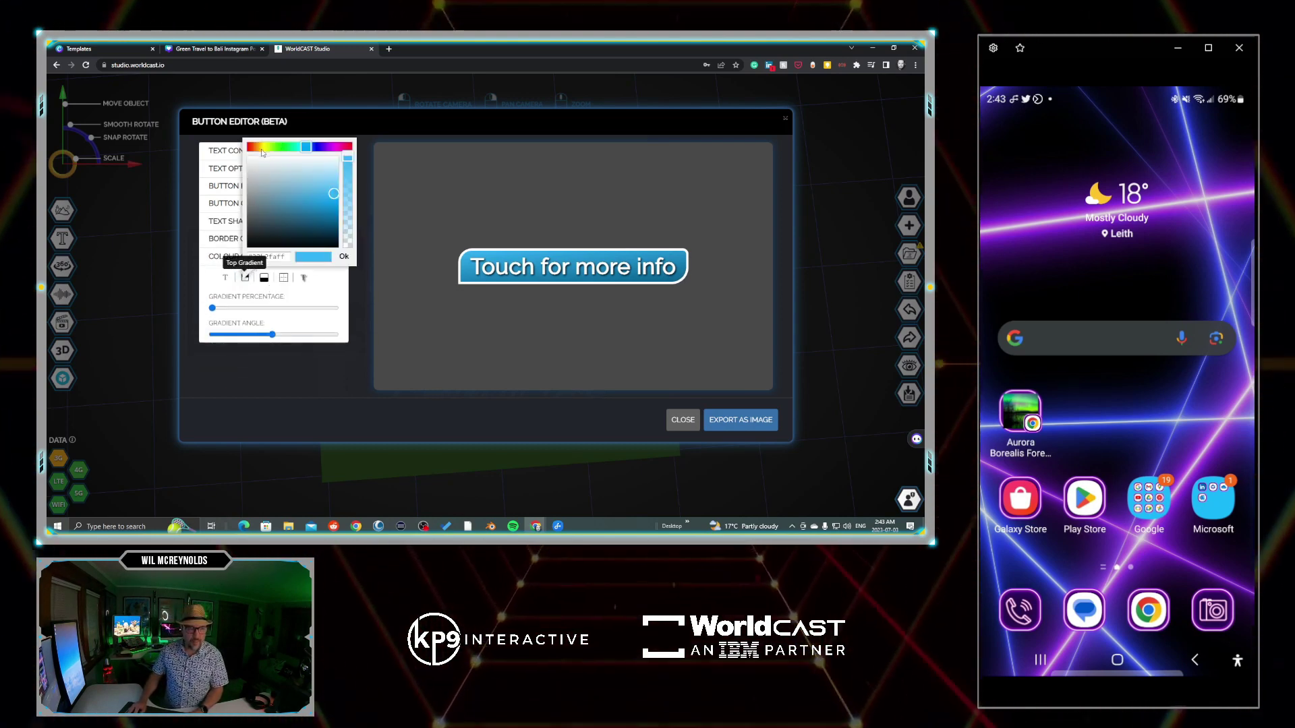
left_click(263, 277)
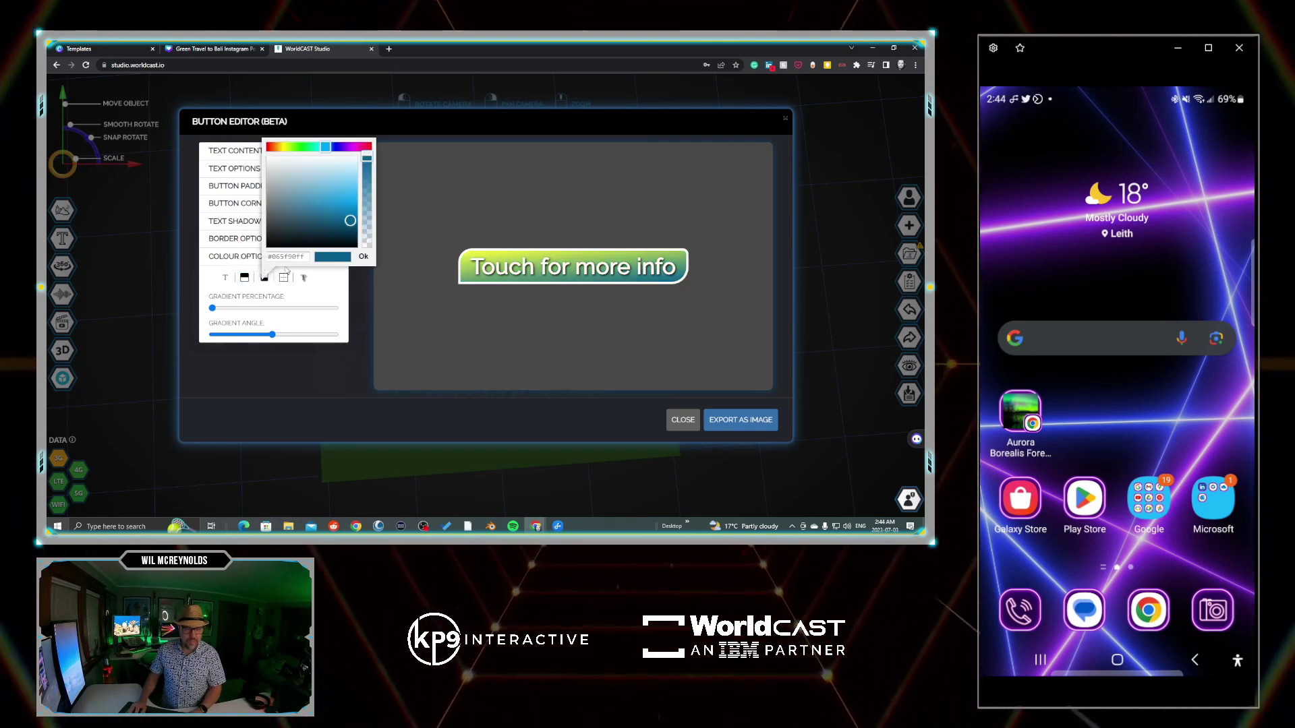
left_click(315, 148)
left_click(363, 256)
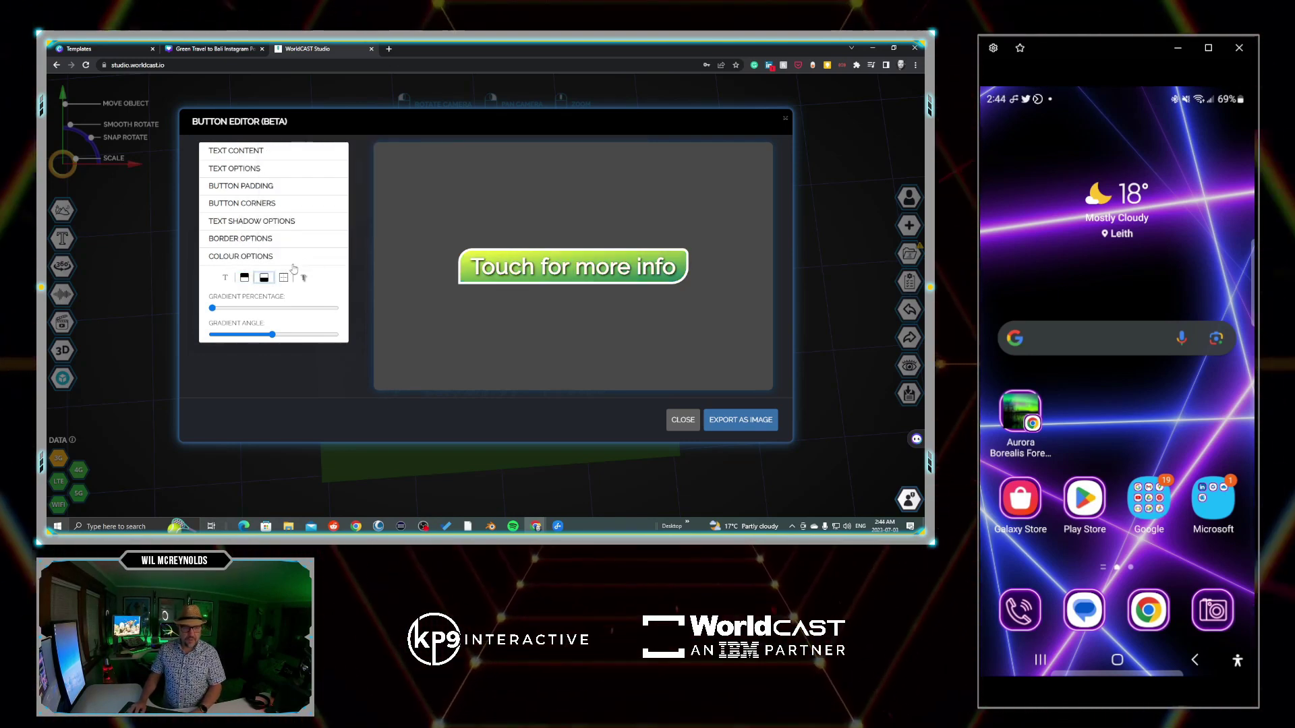
left_click_drag(211, 307, 228, 308)
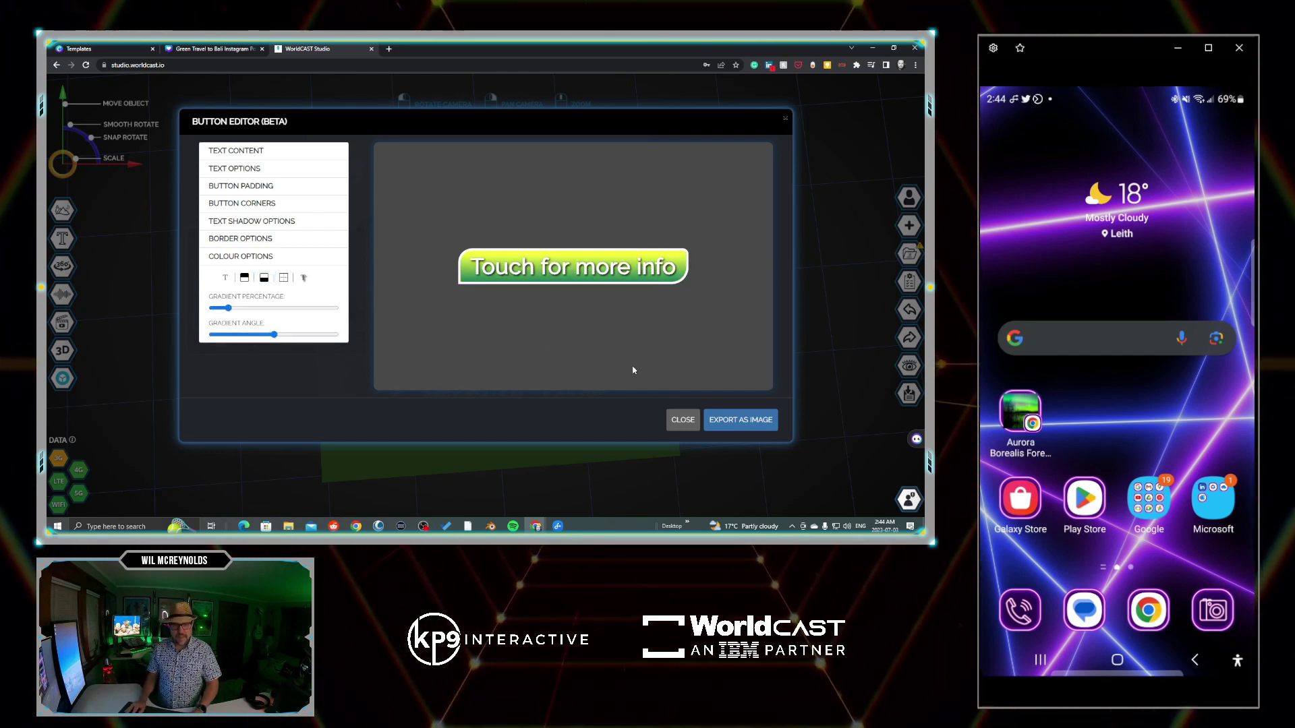
left_click(730, 421)
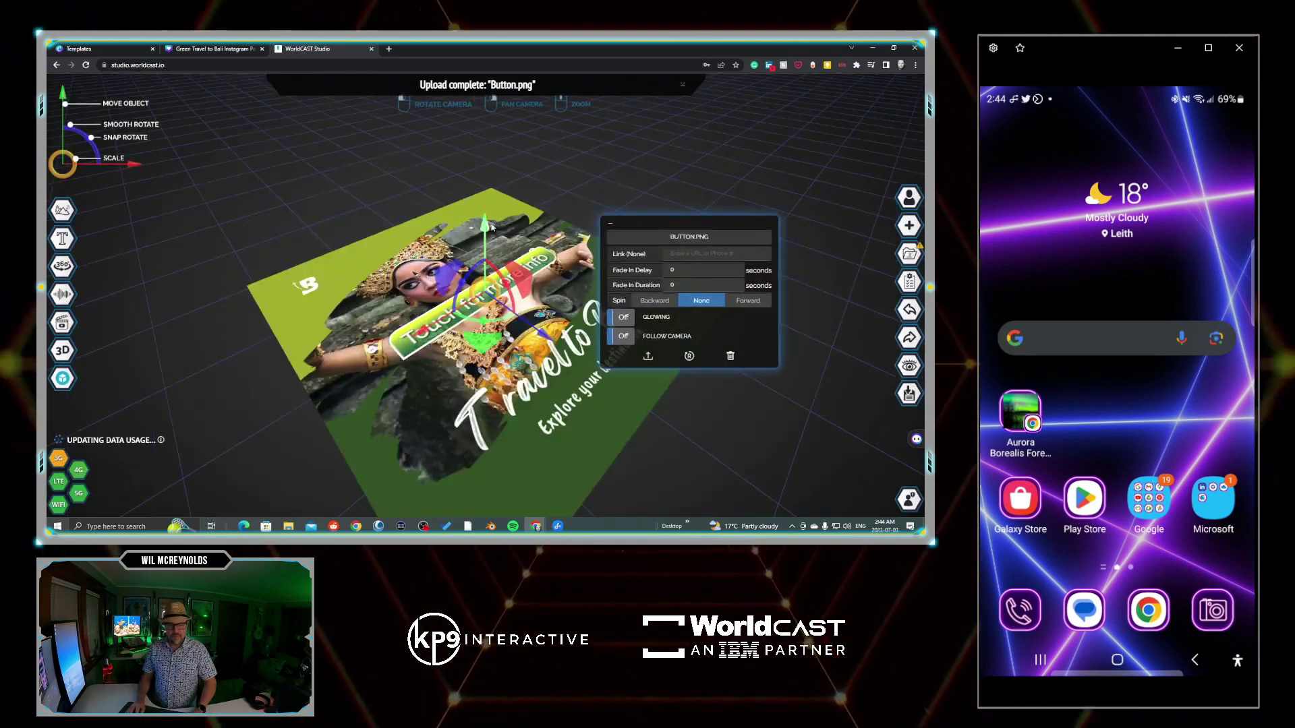
left_click_drag(487, 285, 788, 474)
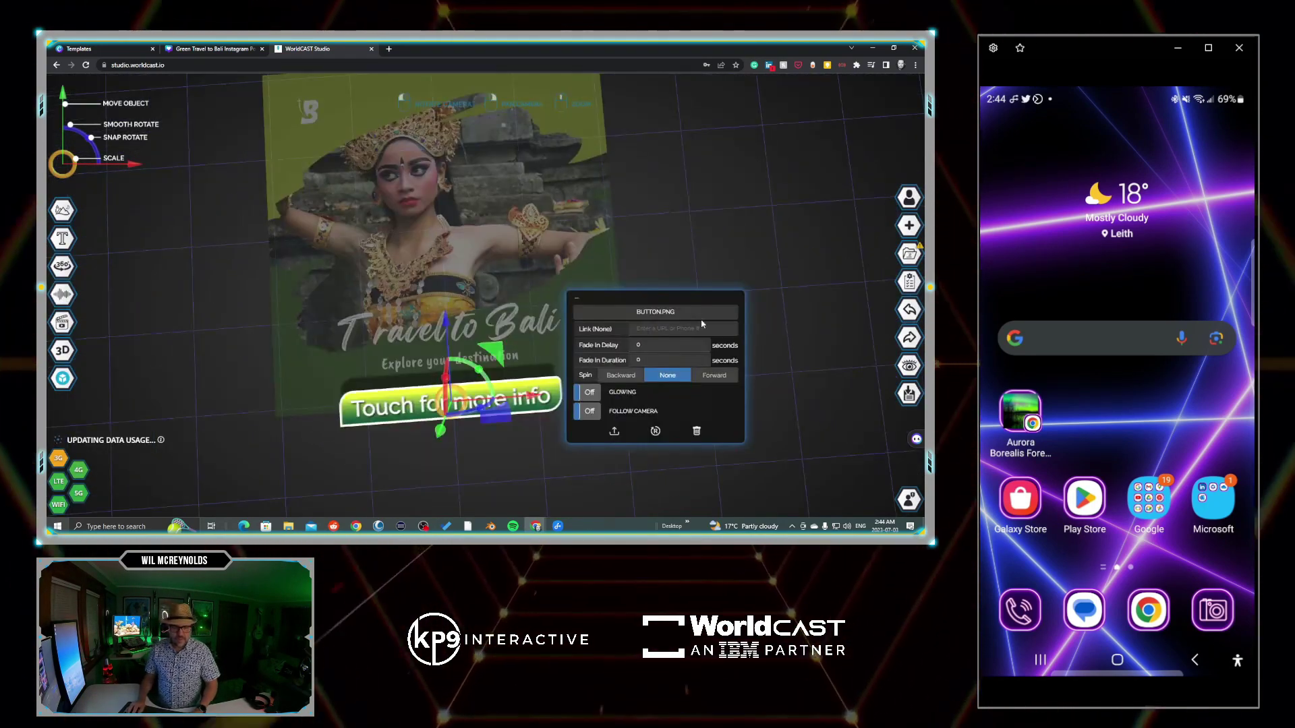
left_click(660, 345)
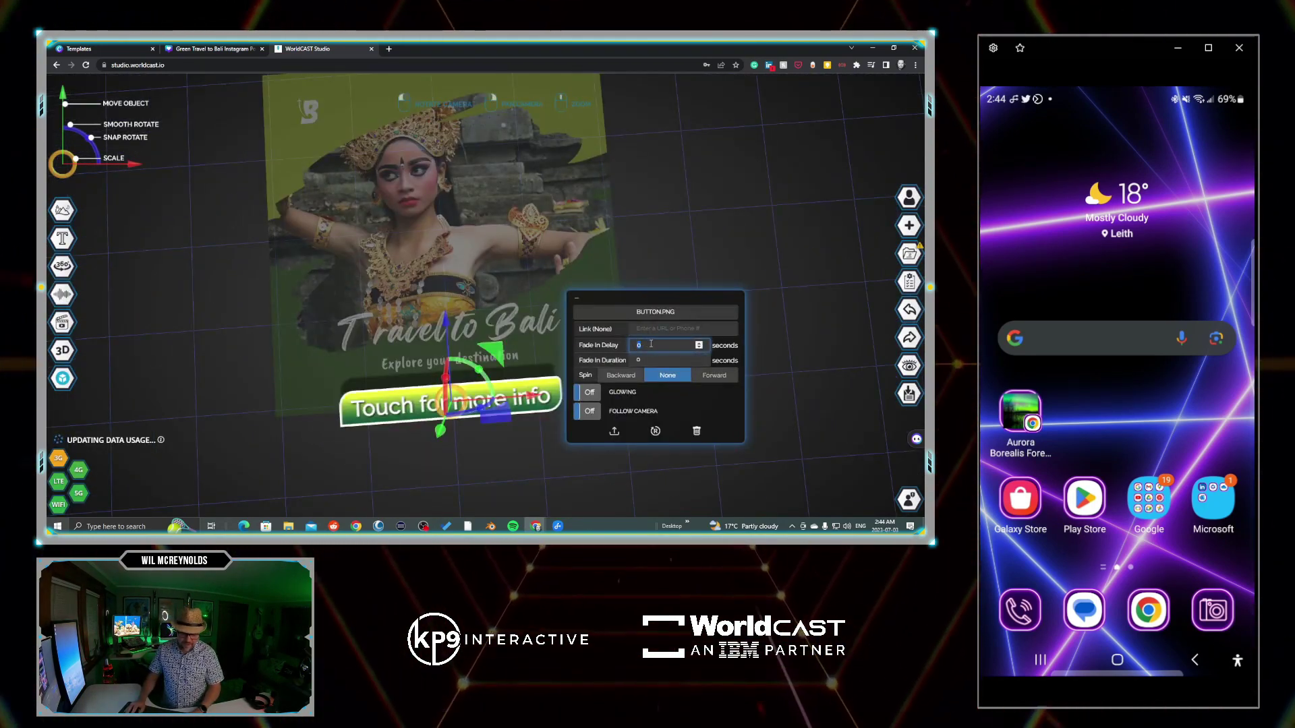
type("3")
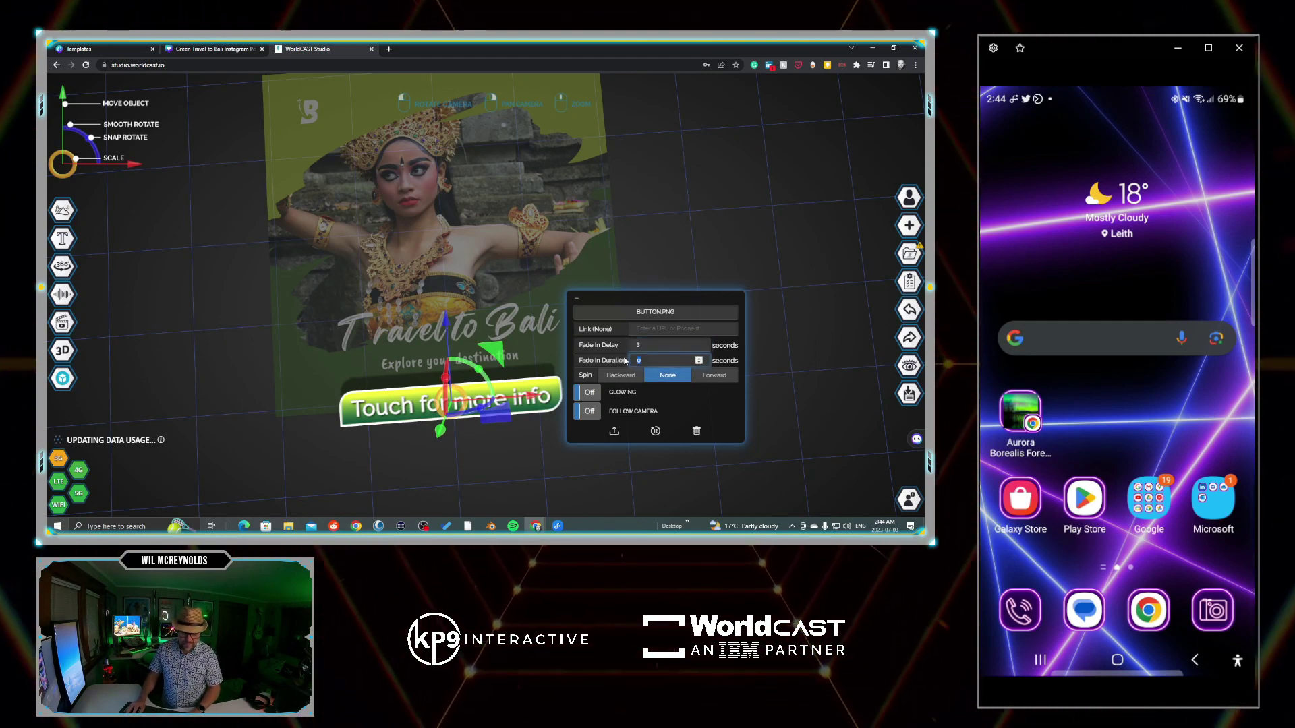
type("3")
left_click(654, 328)
type("www.worldcast.io")
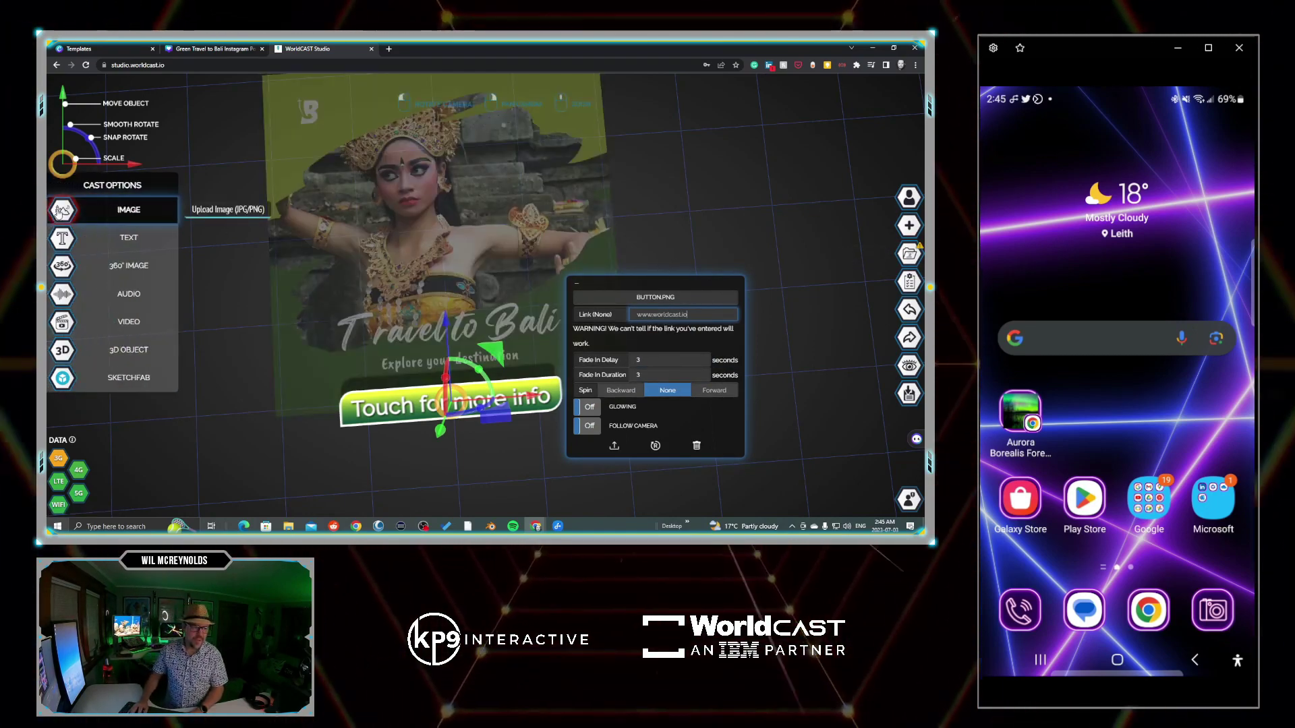
Add the INSTAGRAM_-_GREEN icon to the scene via an image library search for 'insta'
left_click(61, 211)
left_click(572, 149)
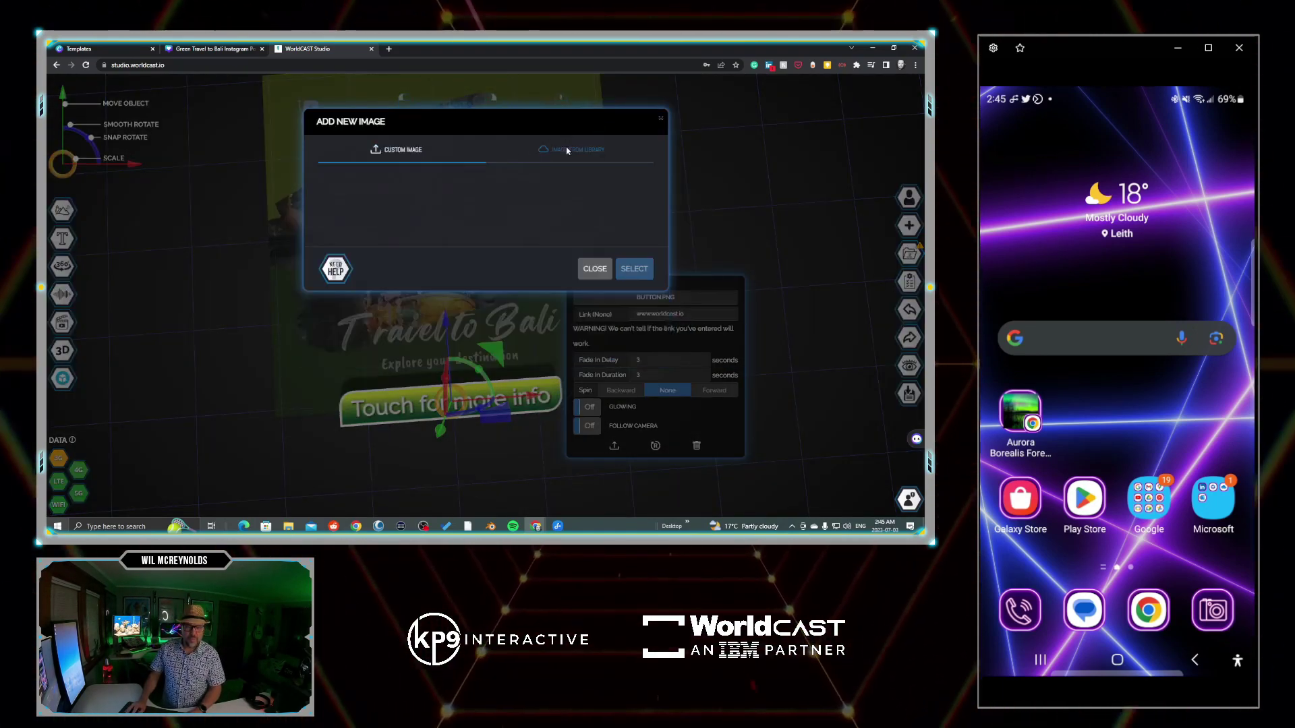
left_click(382, 195)
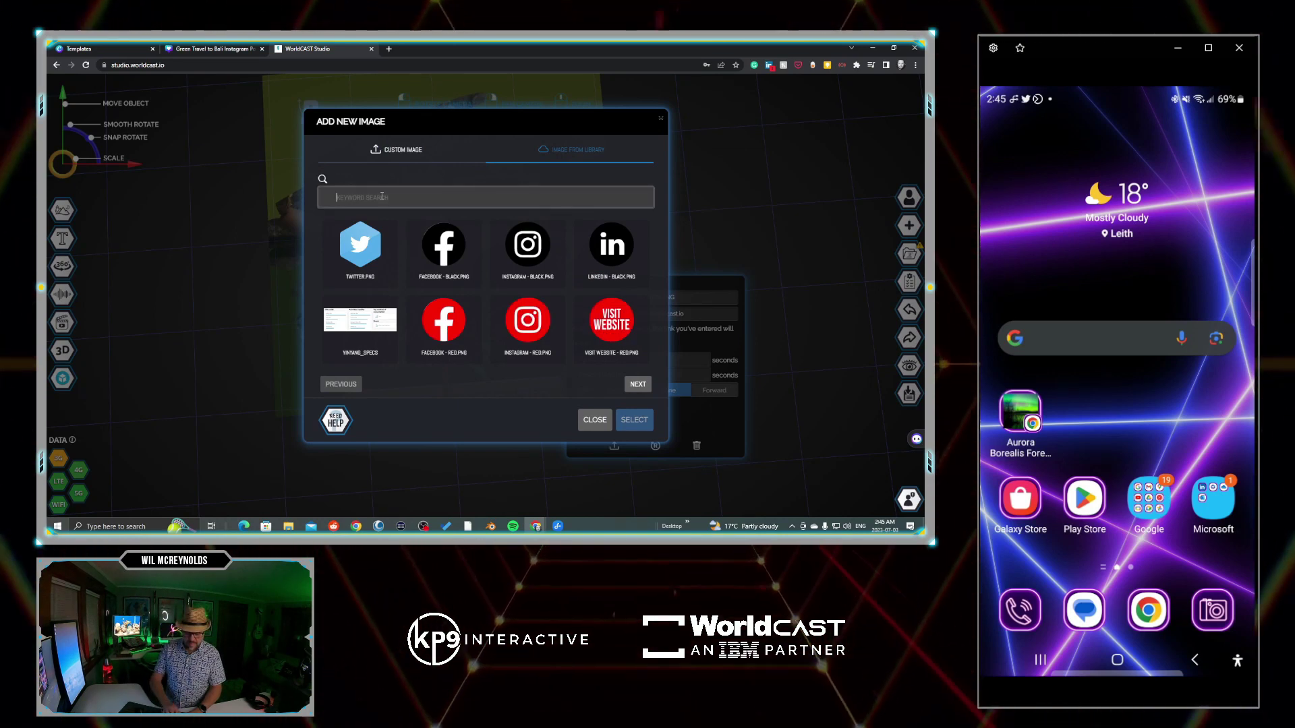
type("insta")
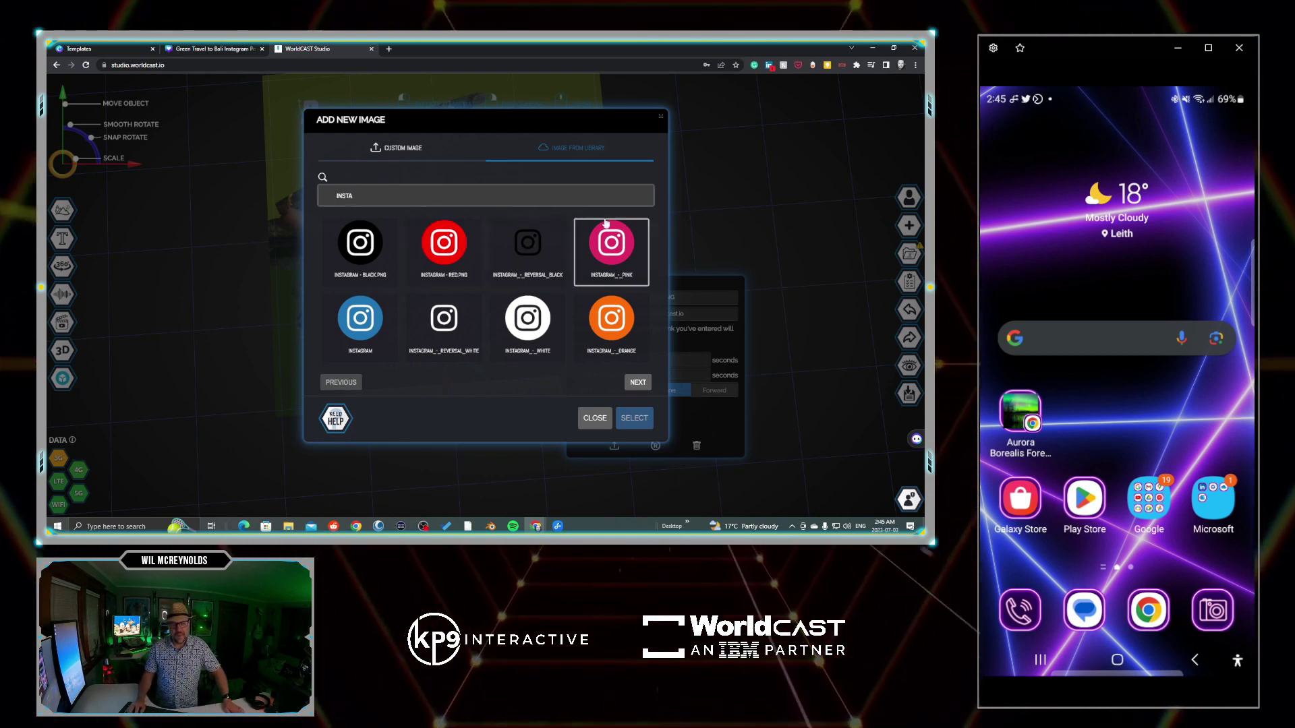
left_click(633, 382)
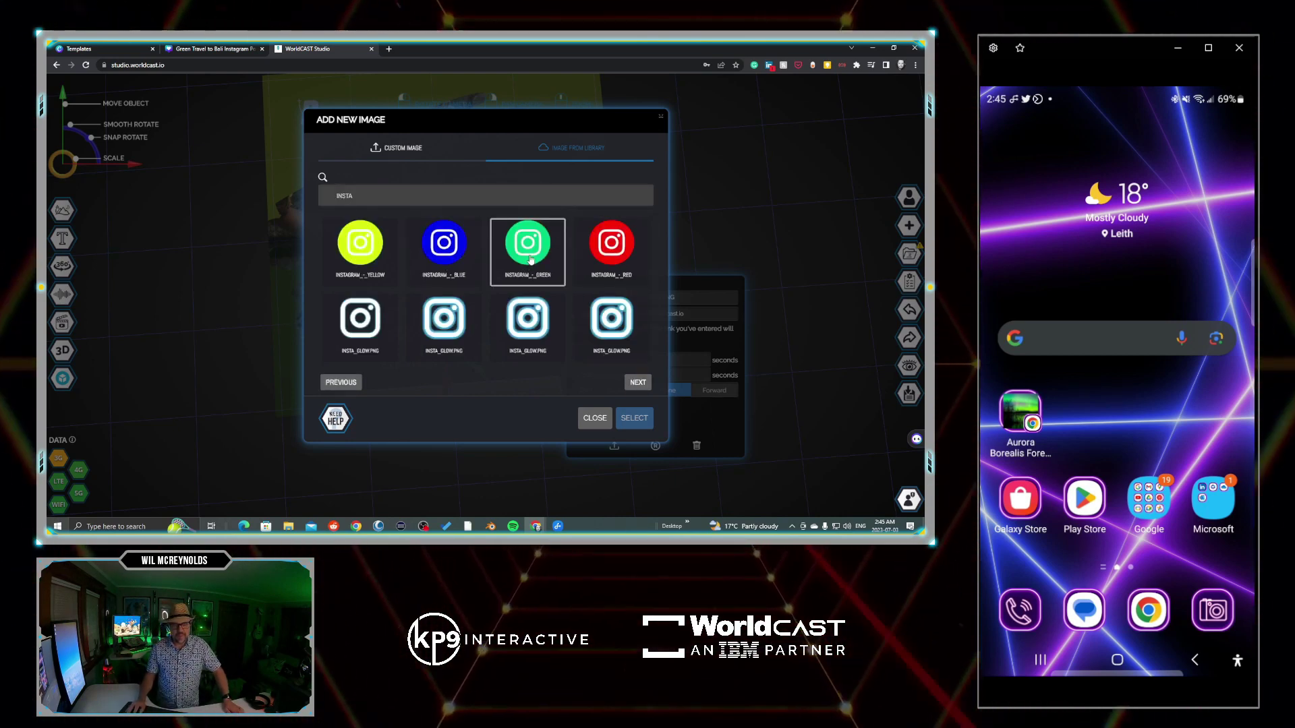
left_click(530, 259)
left_click(634, 419)
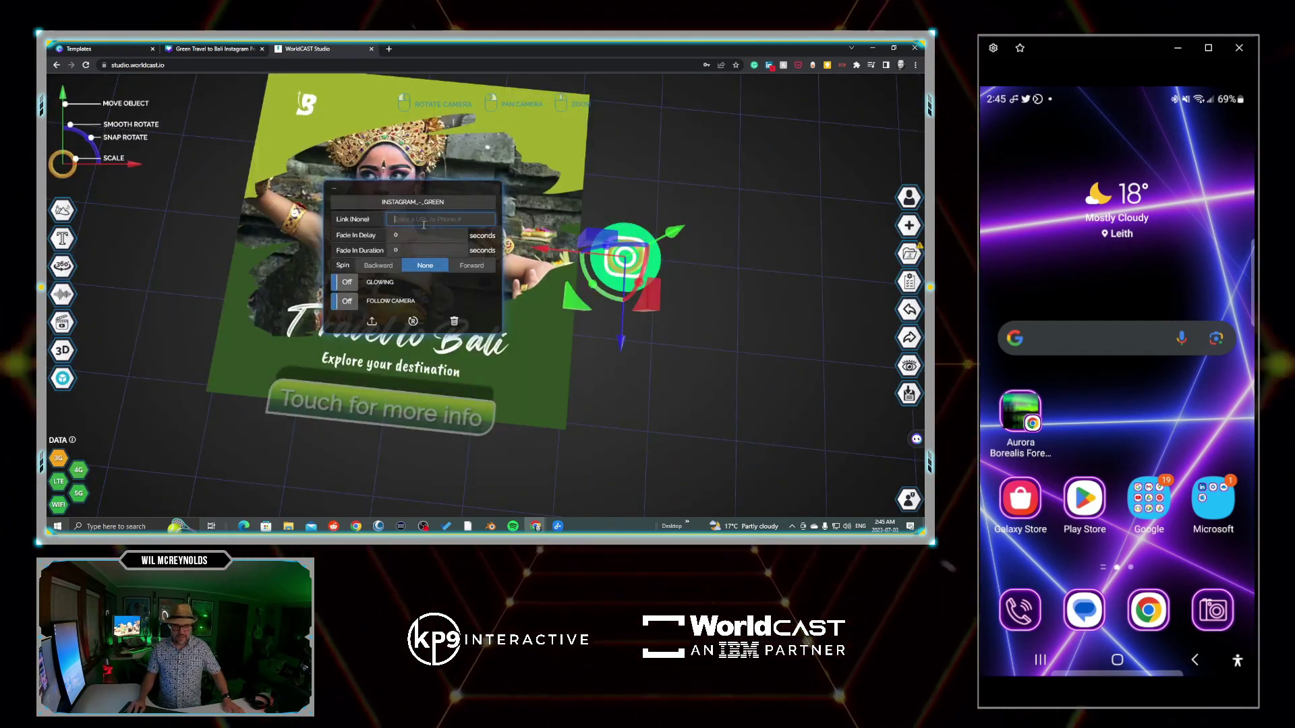
type("www.worldcast.io")
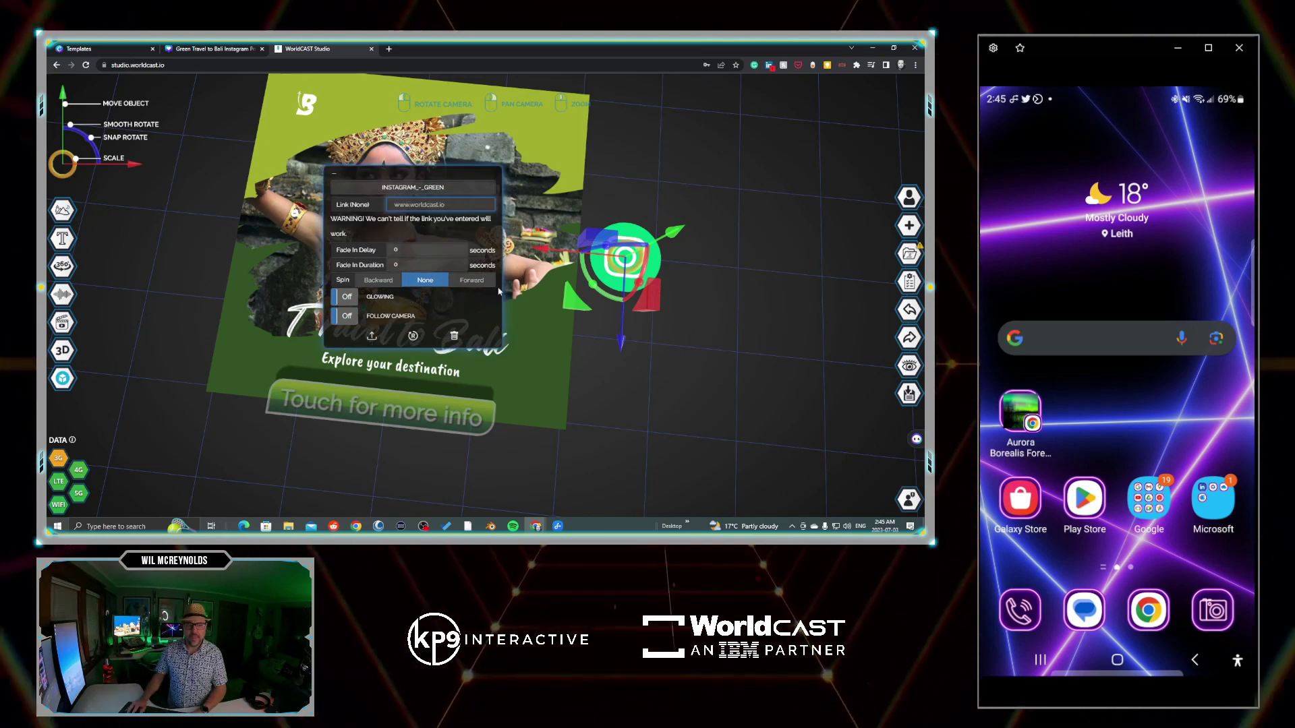
left_click(405, 250)
type("3")
left_click(401, 263)
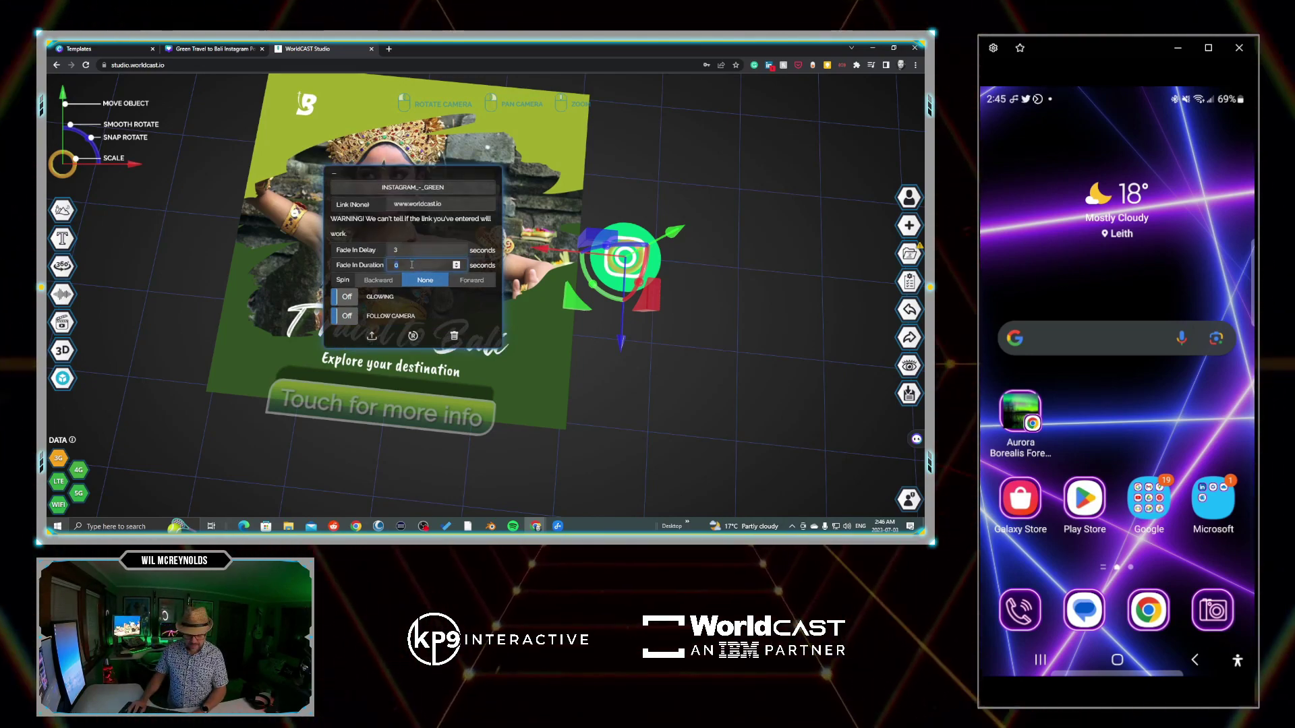
left_click(590, 311)
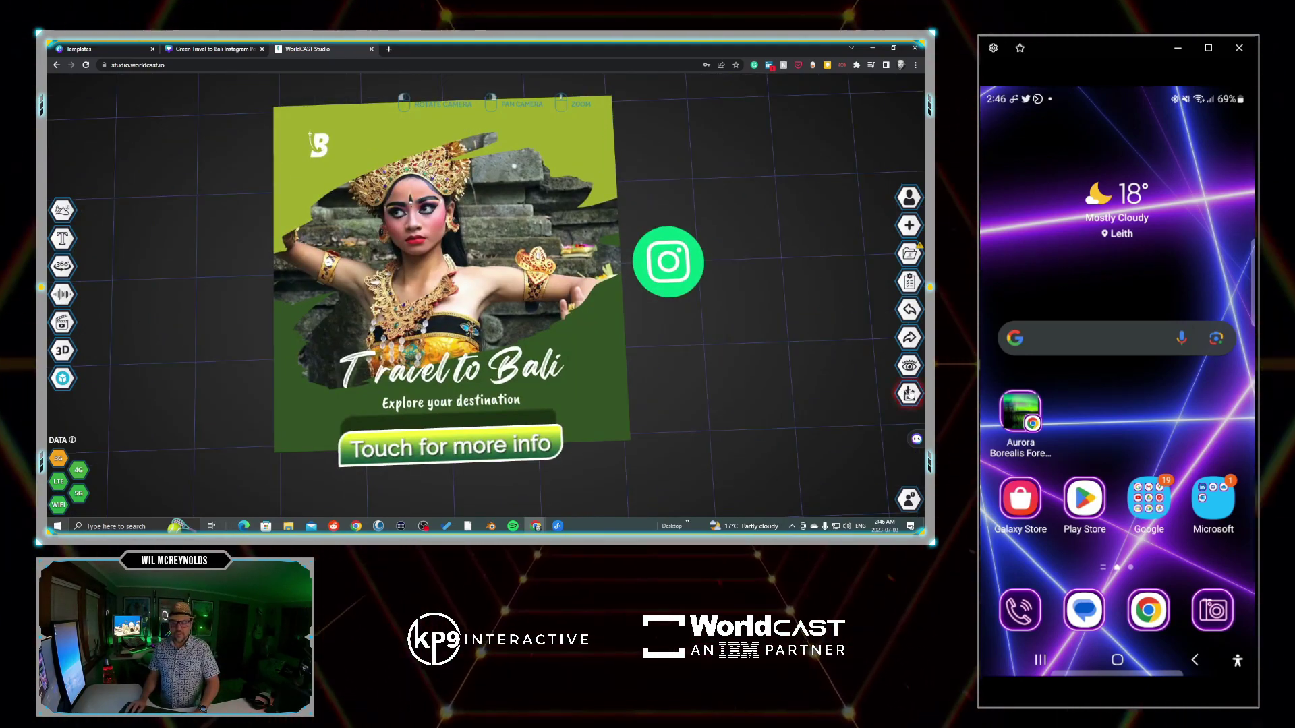
Save the Travel to Bali cast and check out to publish it
left_click(908, 393)
left_click(743, 252)
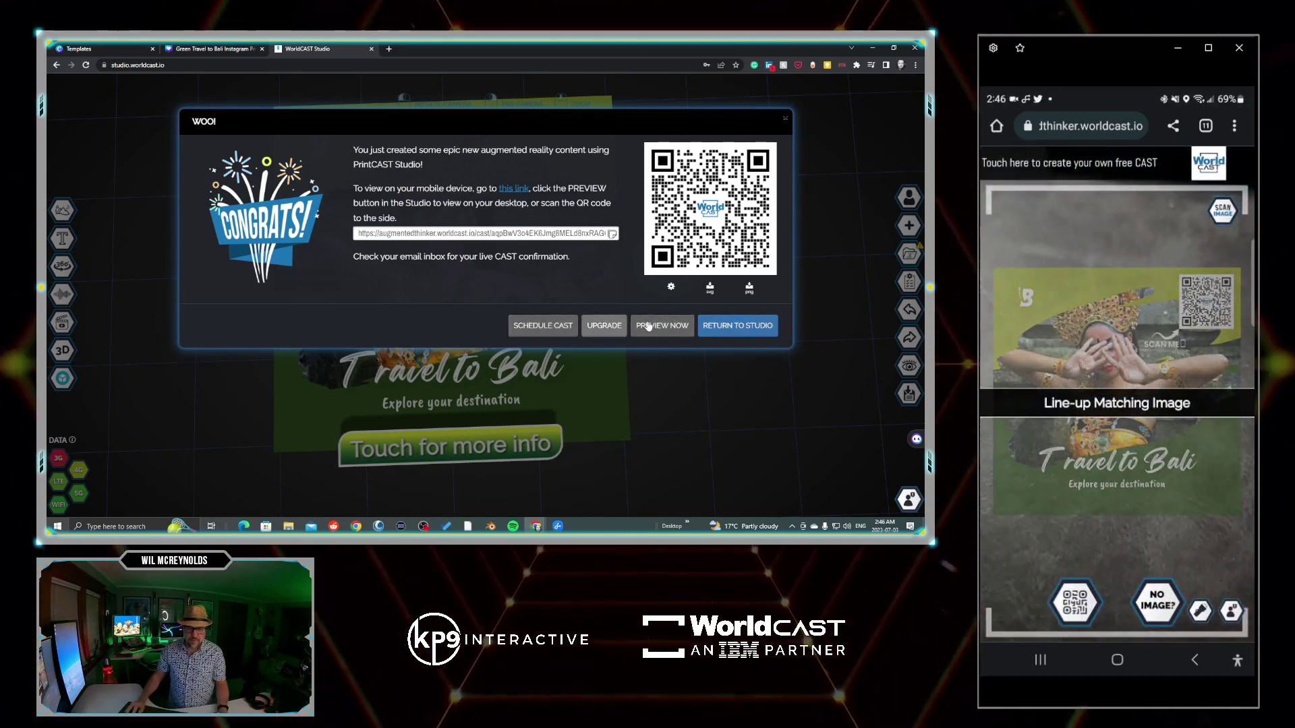
Launch the published cast's desktop preview beside the Travel to Bali poster
left_click(671, 327)
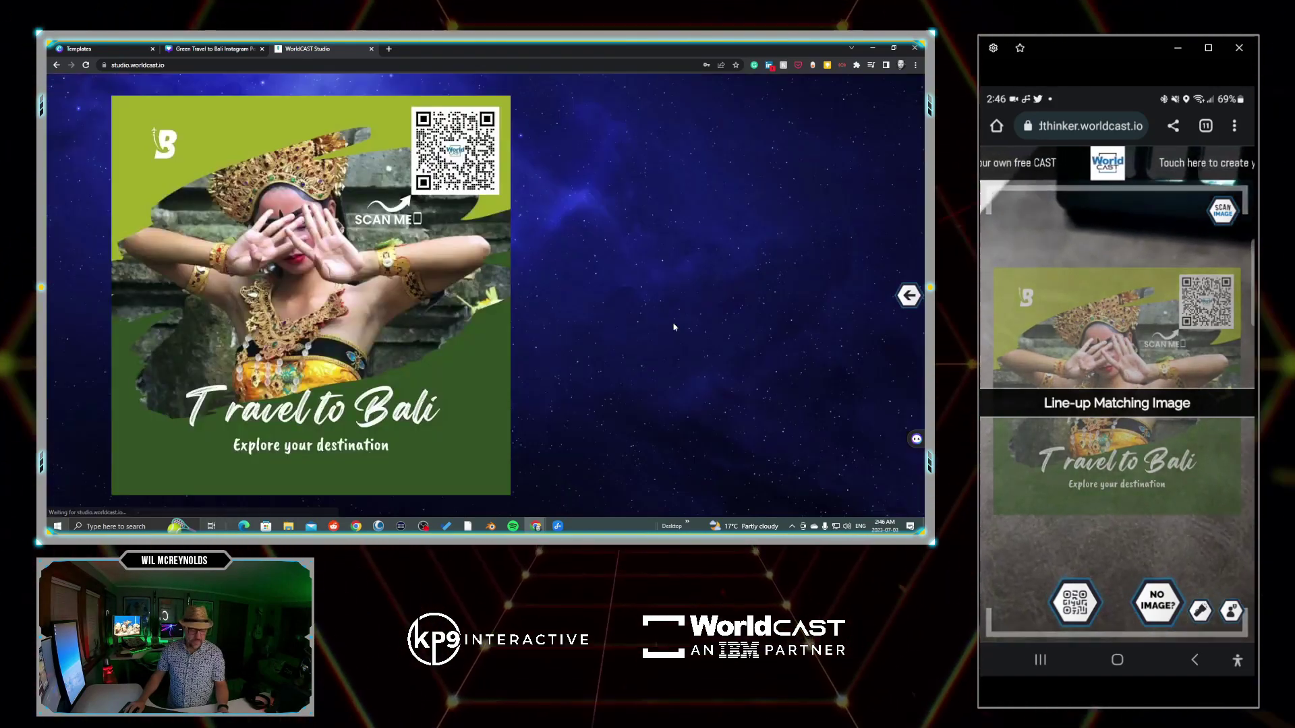